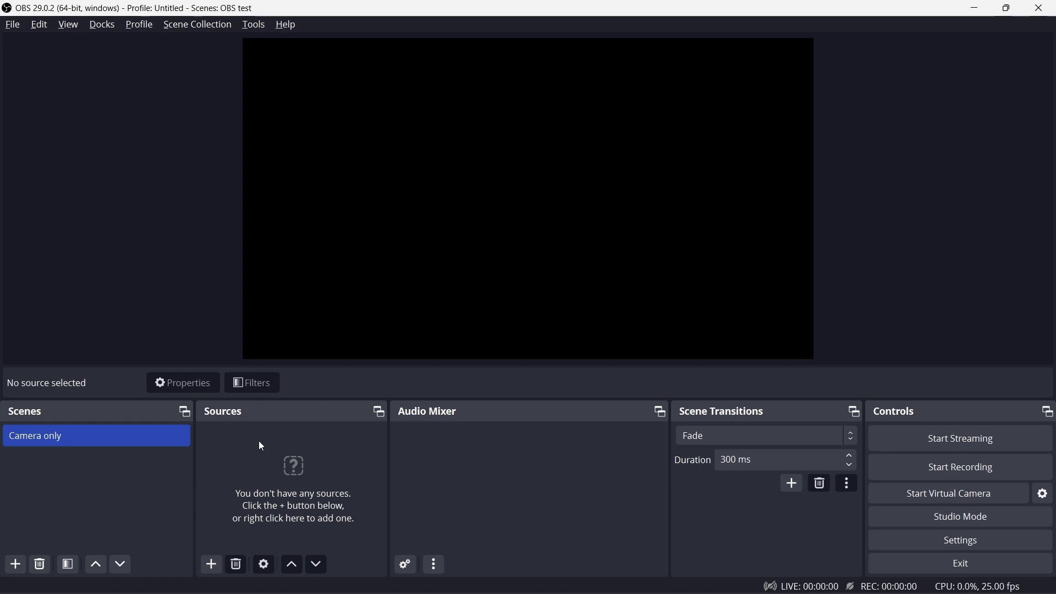
# Add a Video Capture Device source named Camlink that uses the Cam Link 4K device.
pyautogui.click(218, 558)
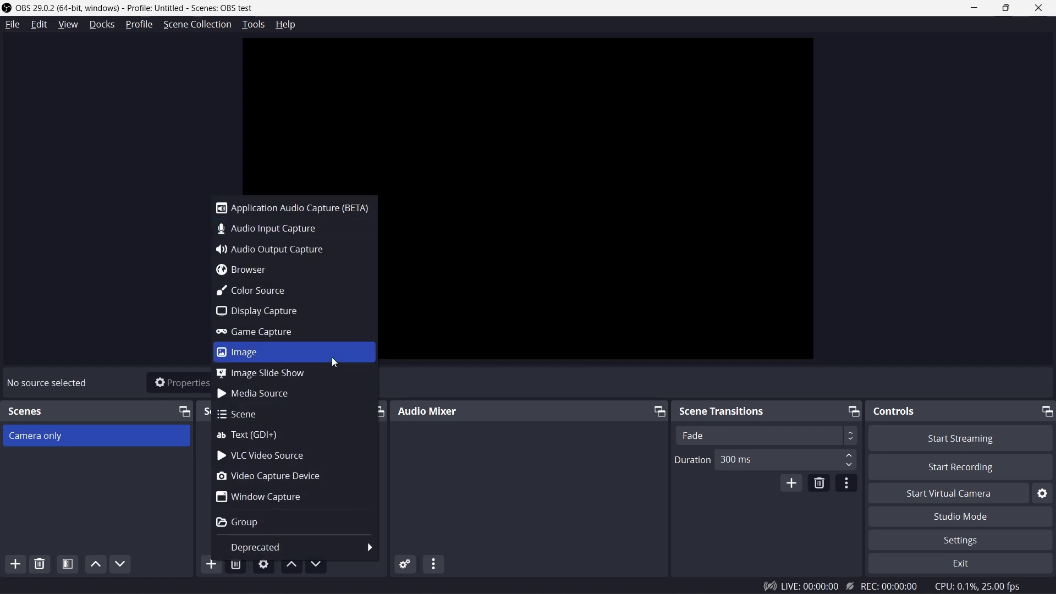
pyautogui.click(322, 477)
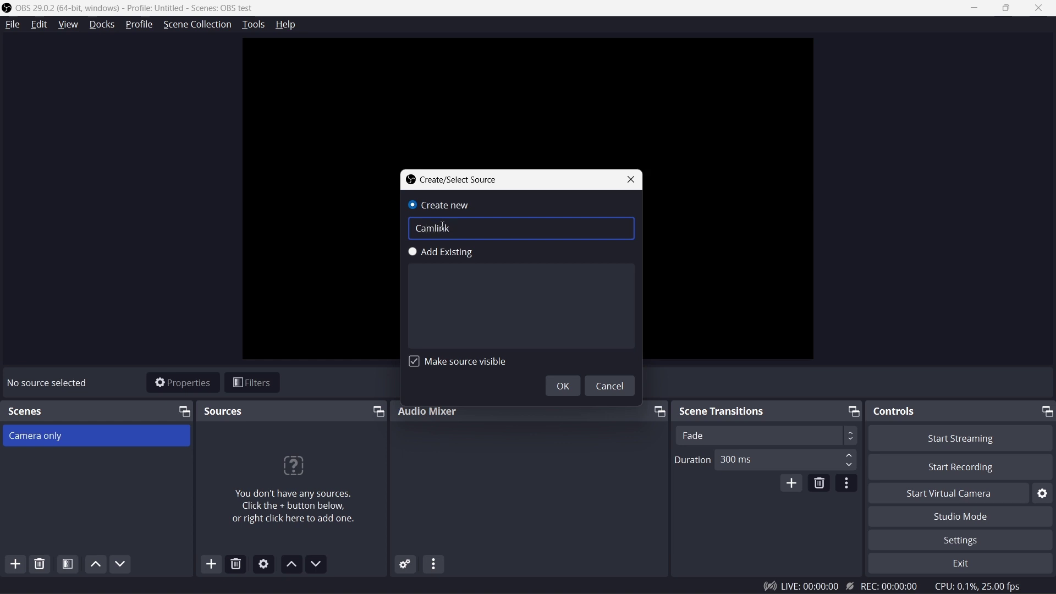
pyautogui.write('Camlink')
pyautogui.press('Return')
pyautogui.click(448, 305)
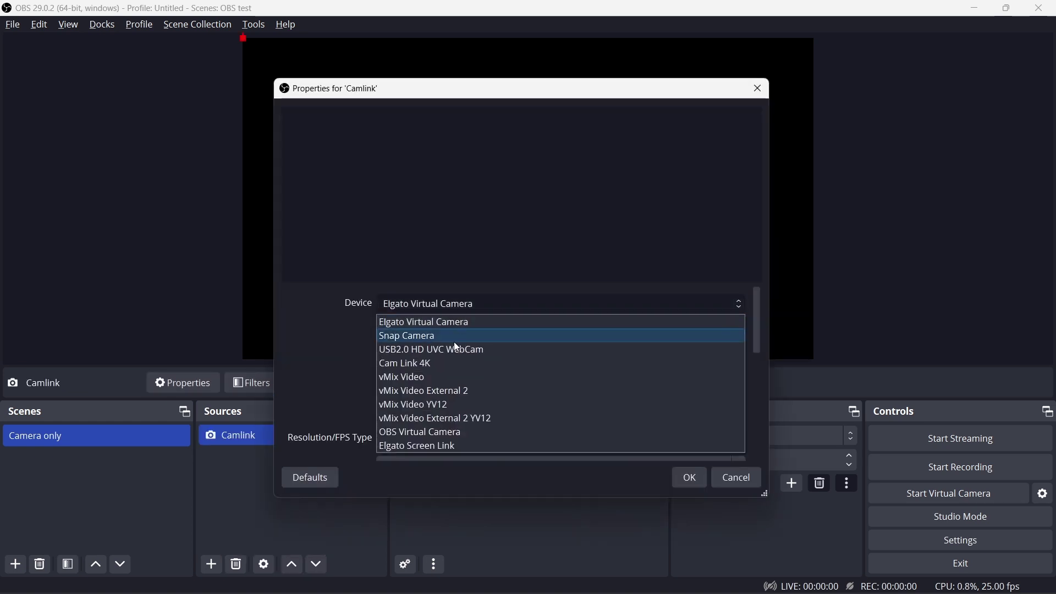
pyautogui.click(447, 362)
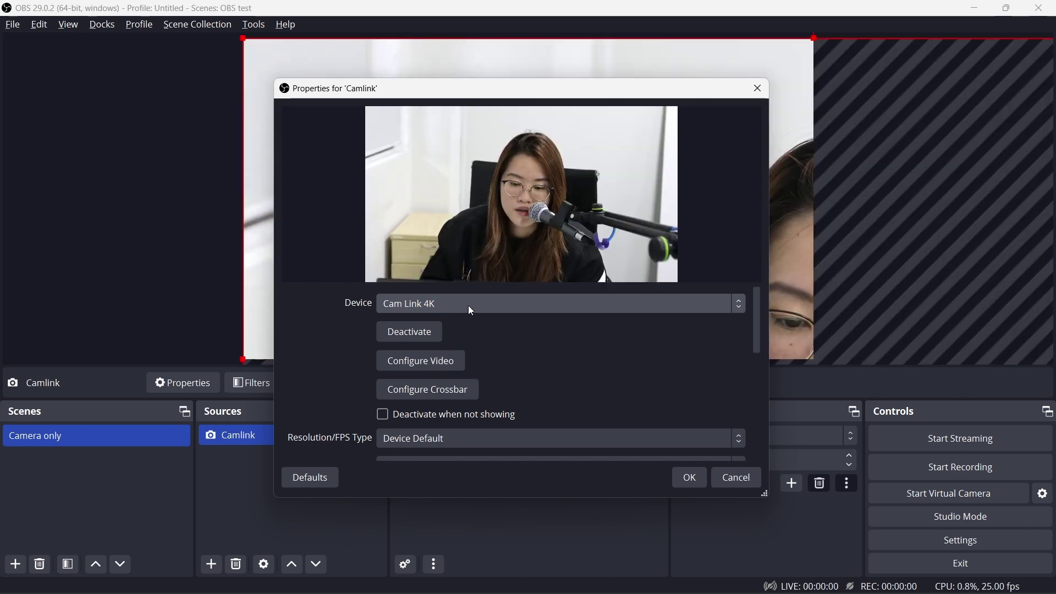
pyautogui.click(511, 303)
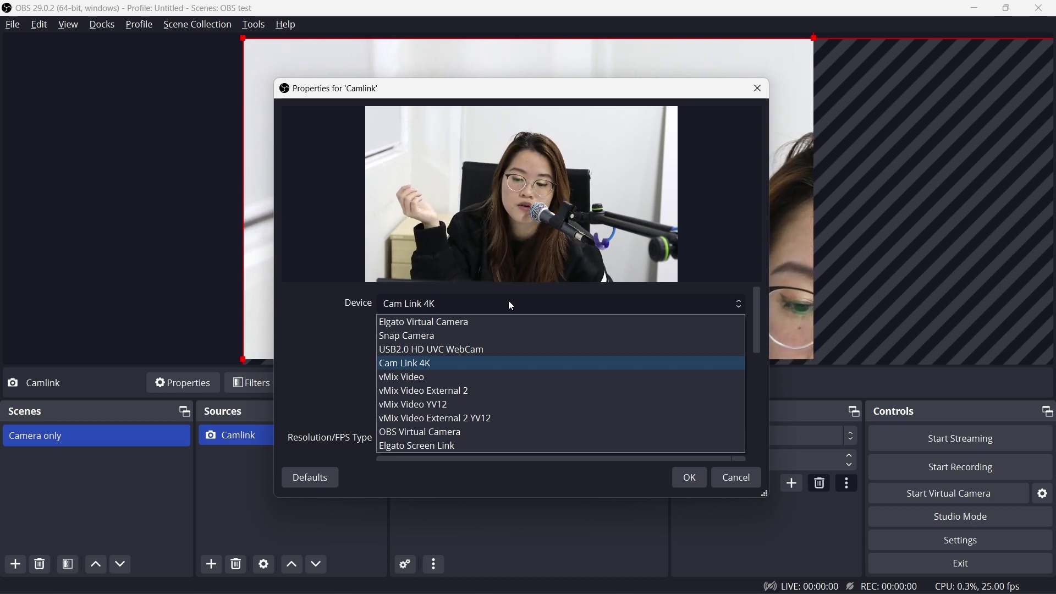
pyautogui.click(492, 362)
pyautogui.scroll(-5, 715, 388)
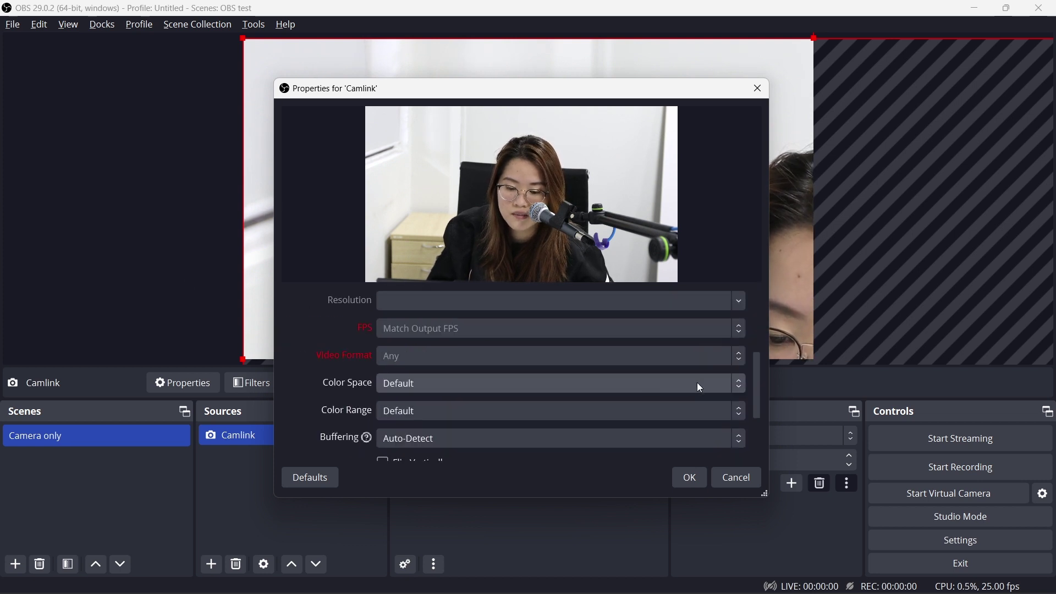
pyautogui.click(688, 479)
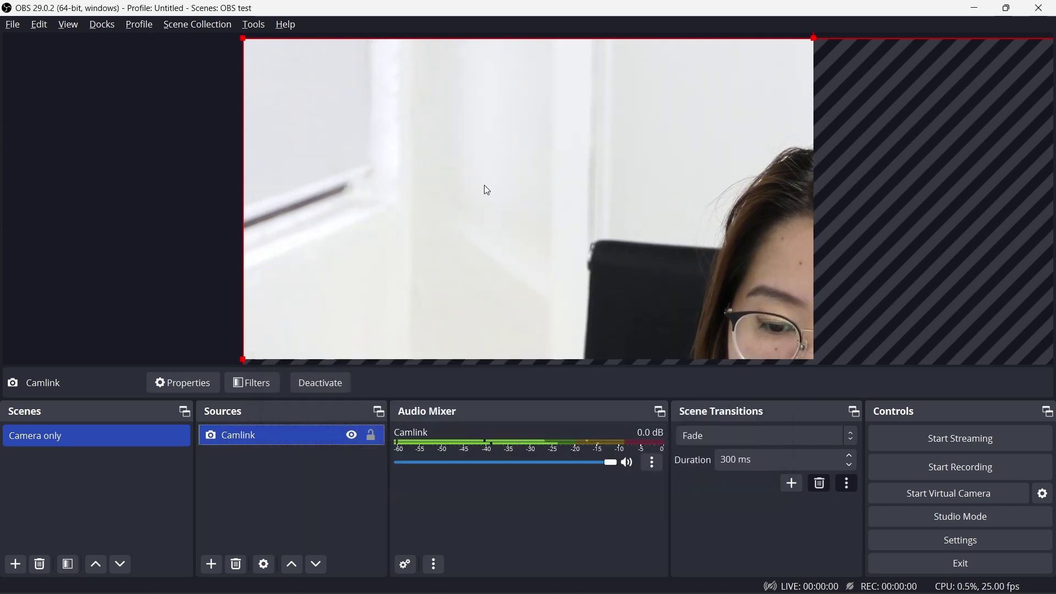
# Apply Transform > Fit to screen to the Camlink source so the camera feed fills the canvas.
pyautogui.rightClick(399, 166)
pyautogui.click(148, 136)
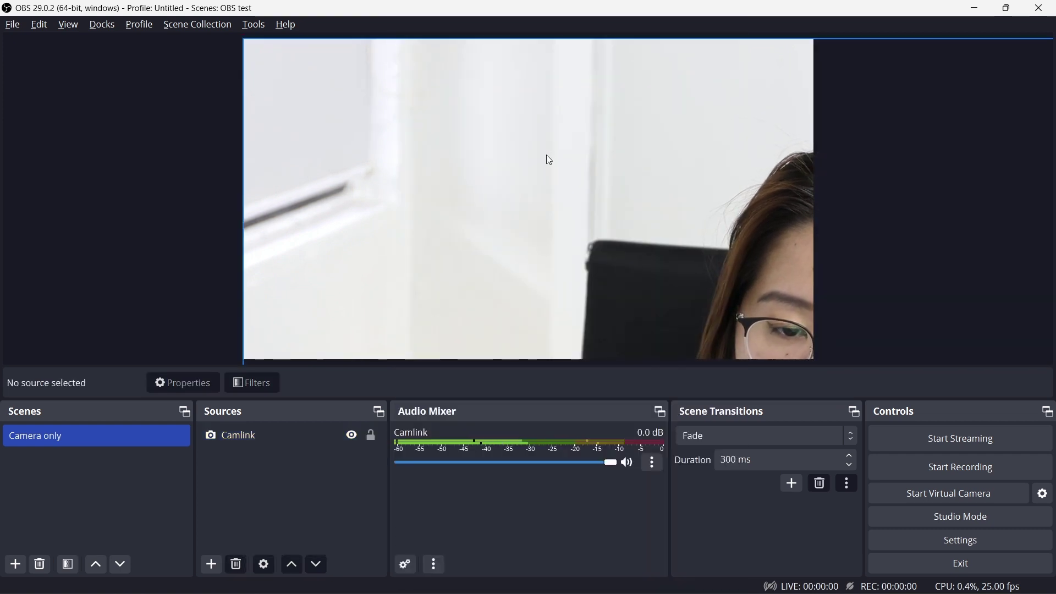
pyautogui.click(453, 152)
pyautogui.rightClick(452, 154)
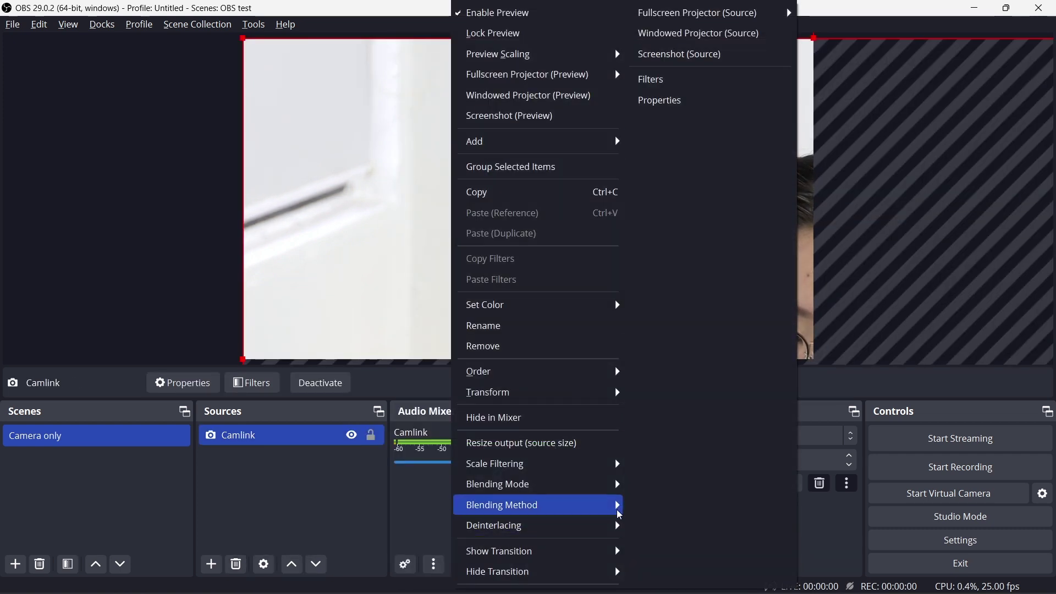
pyautogui.moveTo(626, 406)
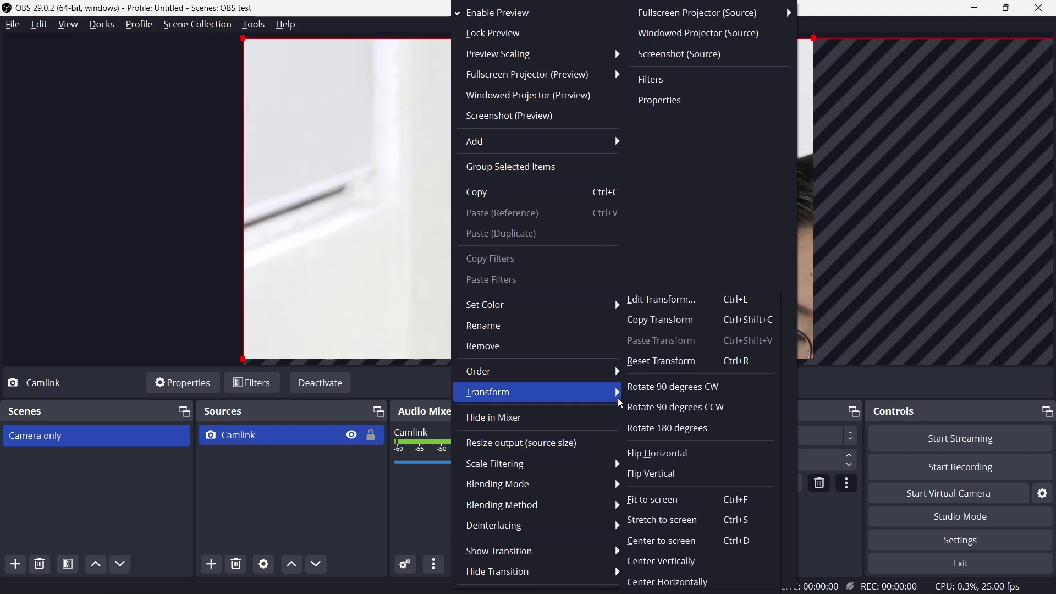
pyautogui.click(677, 498)
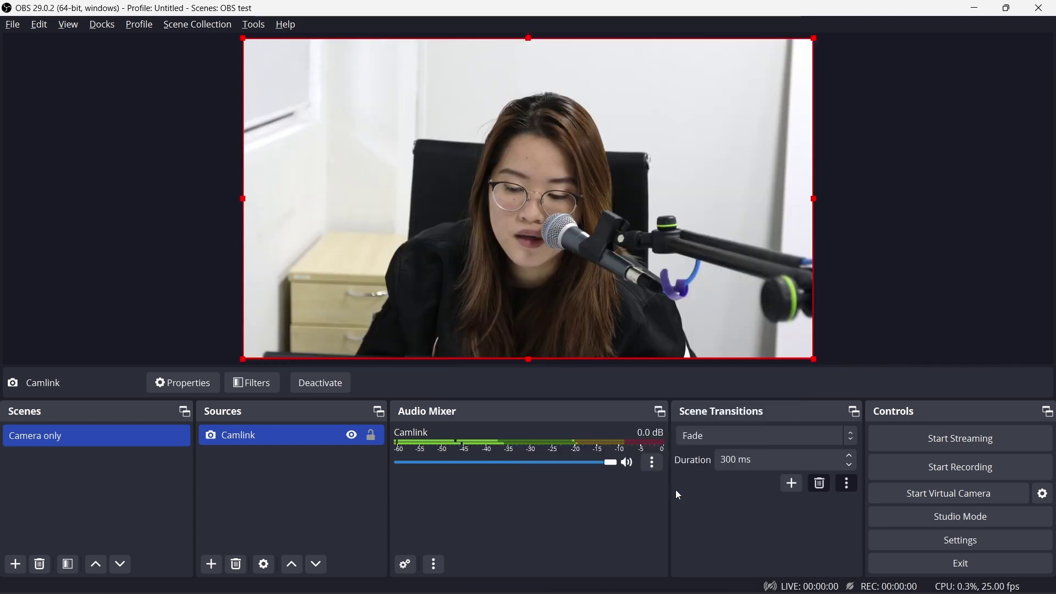
pyautogui.click(26, 131)
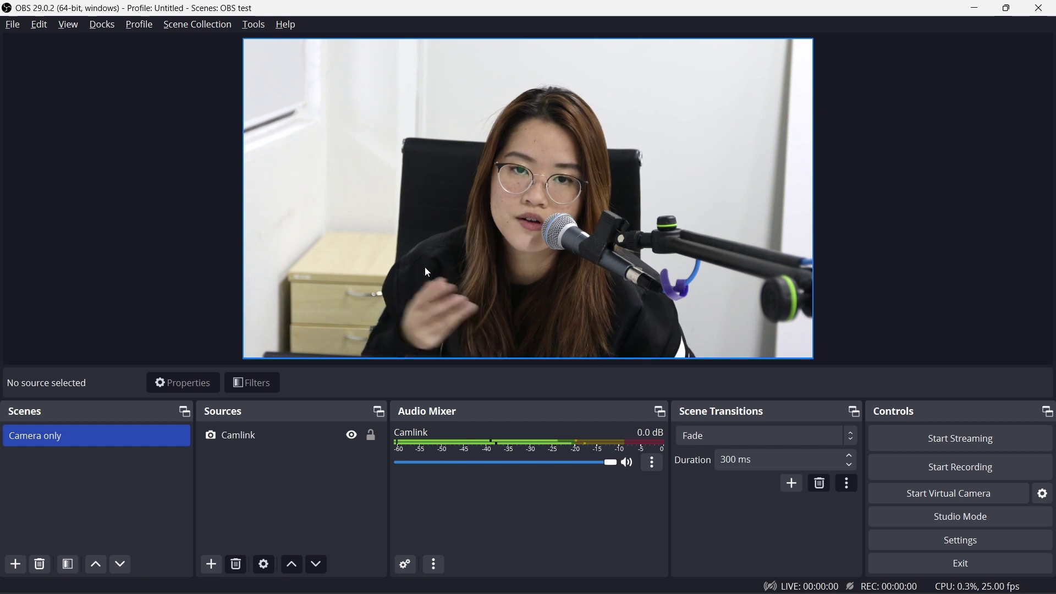
# Add an Audio Input Capture source named MG10XU capturing from Line (MG-XU).
pyautogui.click(218, 564)
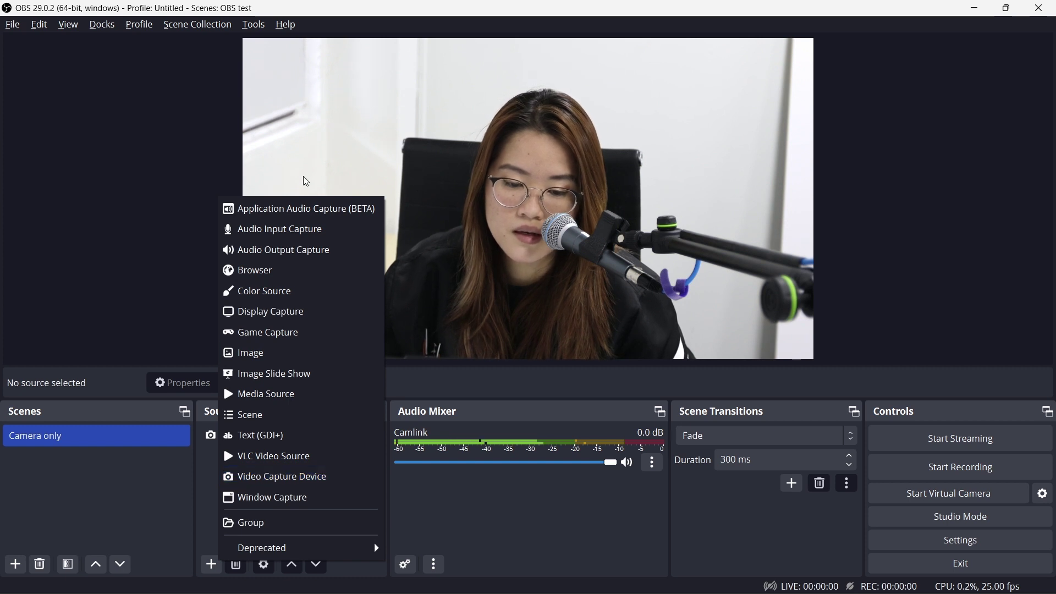
pyautogui.click(294, 239)
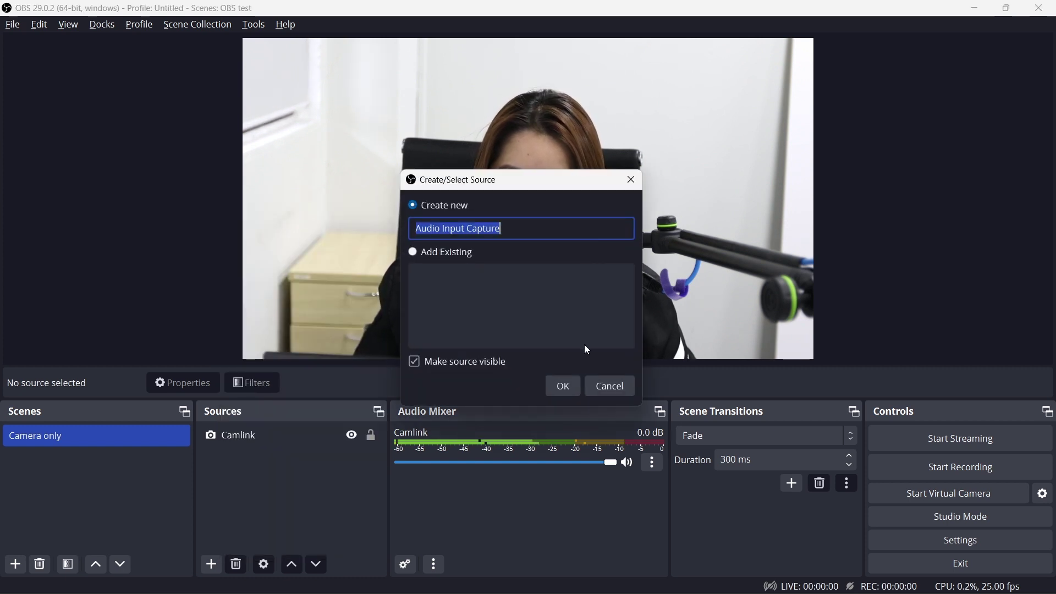
pyautogui.write('M')
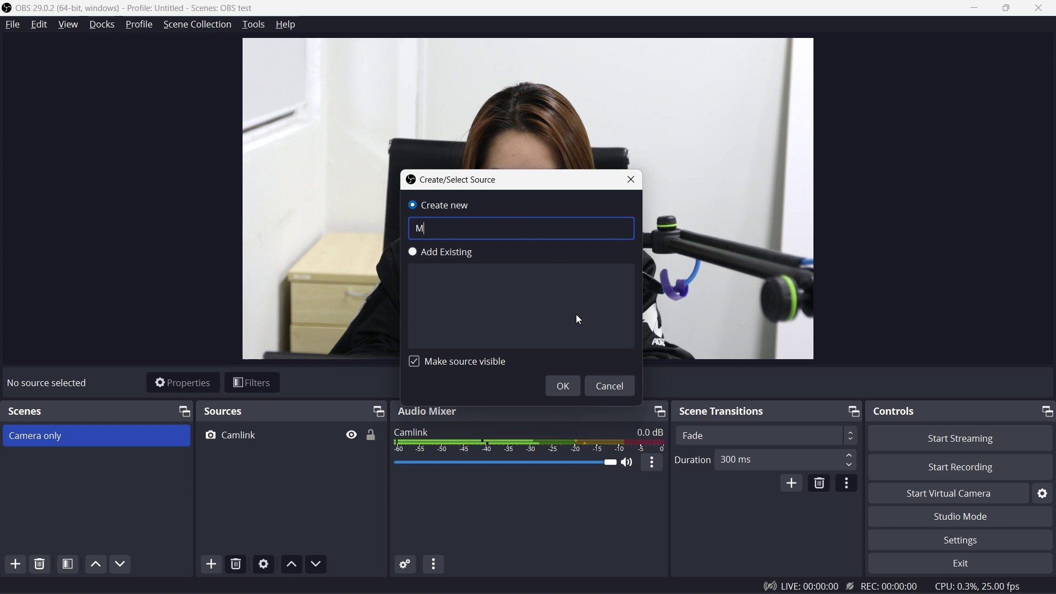
pyautogui.write('G10XU')
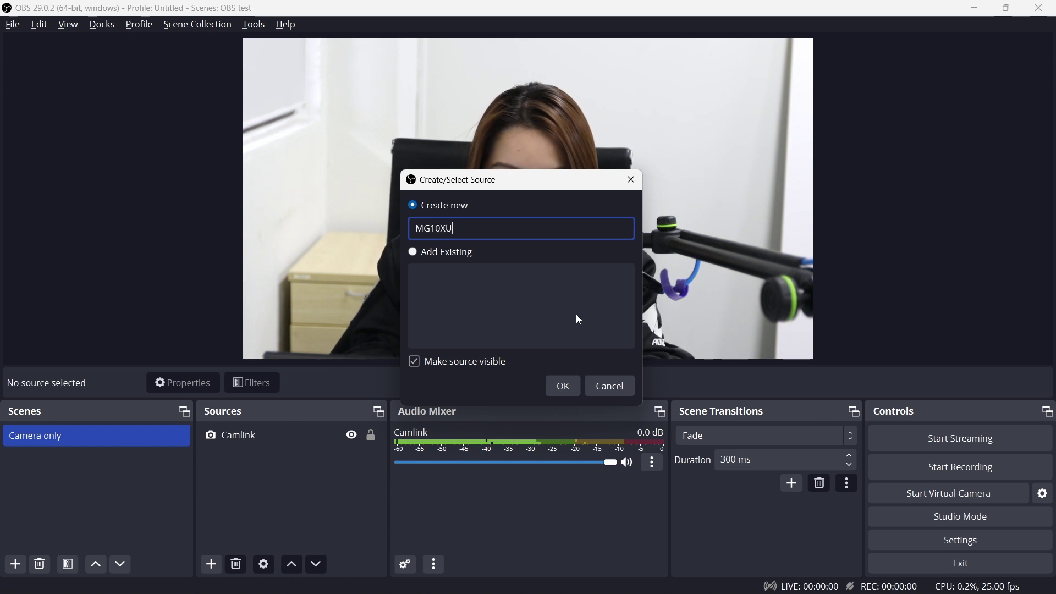
pyautogui.press('Return')
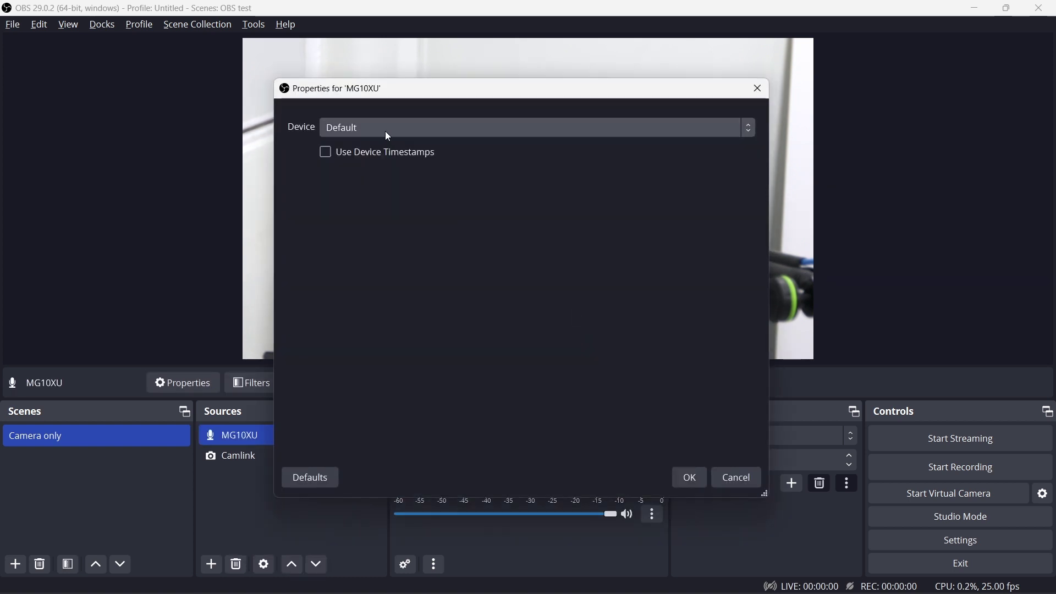
pyautogui.click(388, 125)
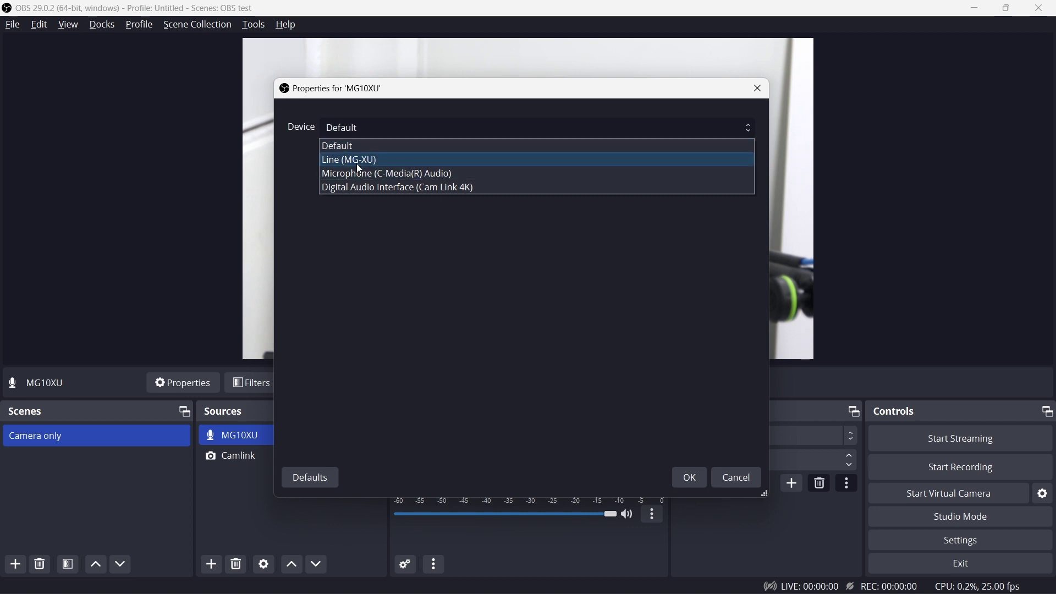
pyautogui.click(360, 165)
pyautogui.click(680, 479)
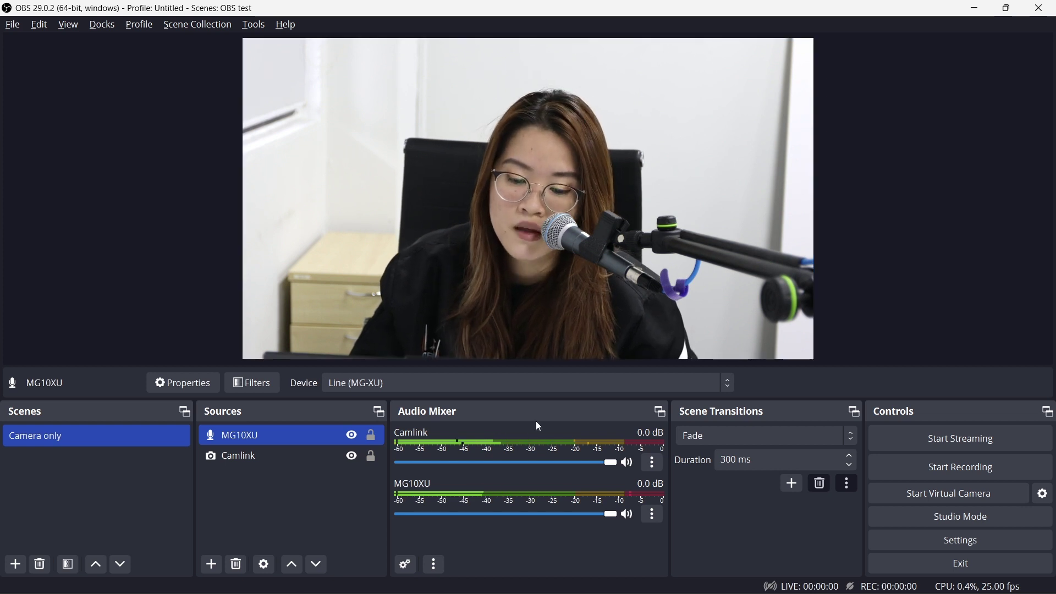
# Mute the Camlink channel in the Audio Mixer.
pyautogui.click(628, 463)
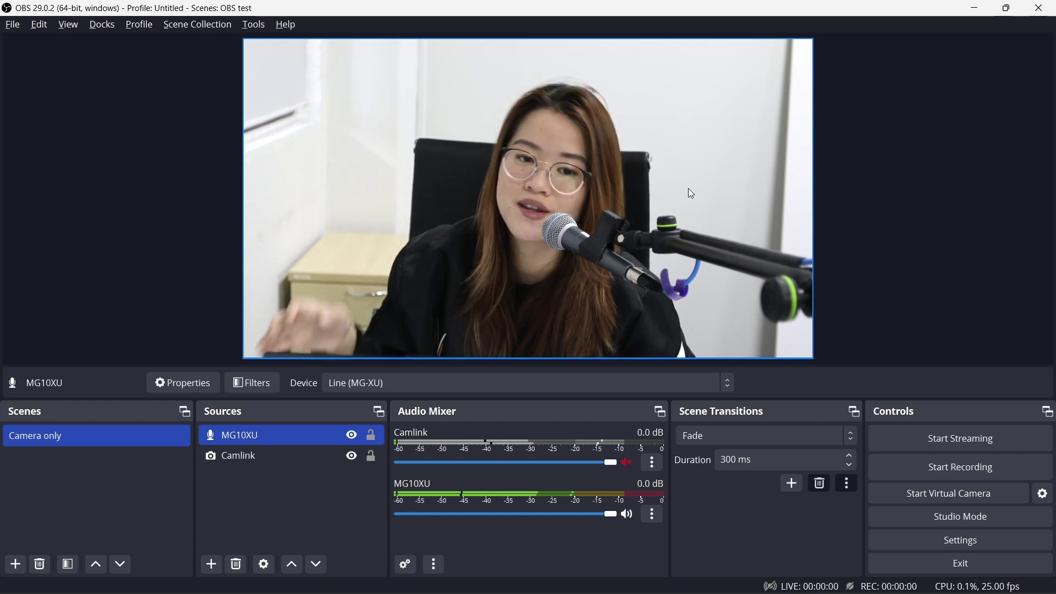
# Open File > Settings and move the Settings window to the upper left of the screen.
pyautogui.click(13, 25)
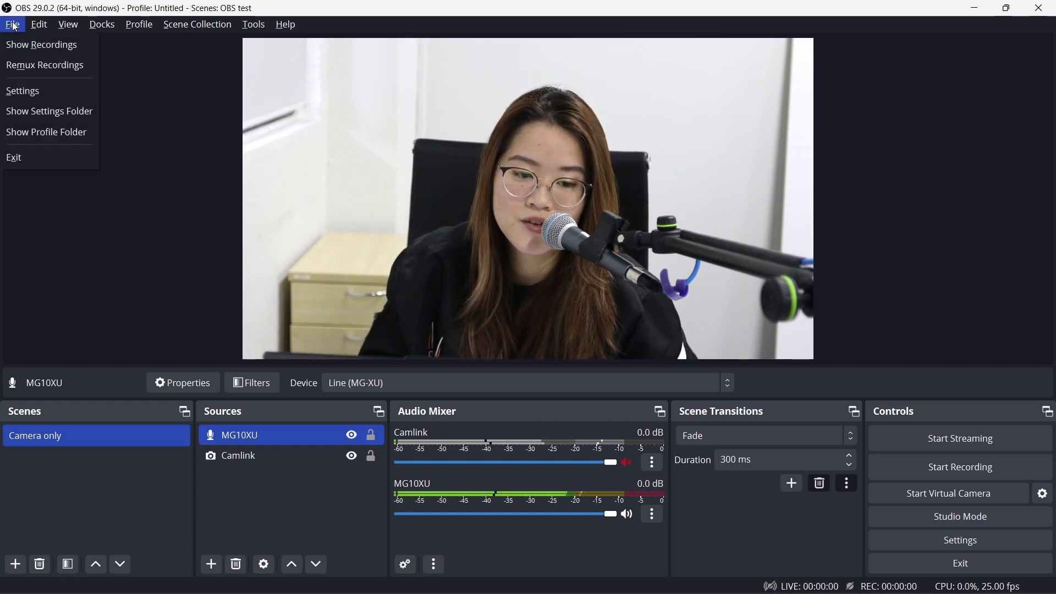
pyautogui.click(29, 91)
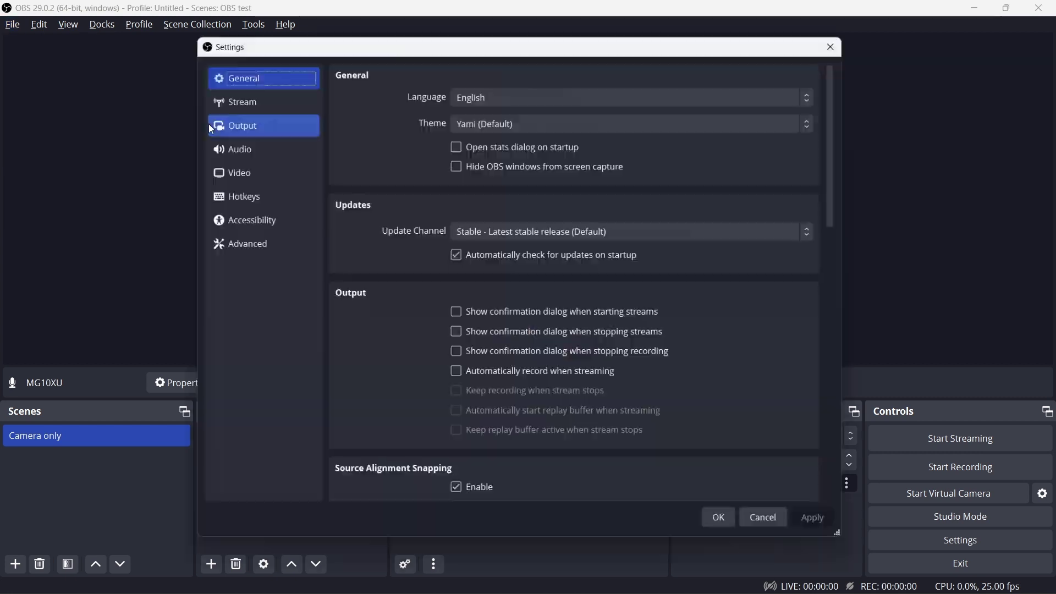
pyautogui.moveTo(415, 36); pyautogui.dragTo(866, 385)
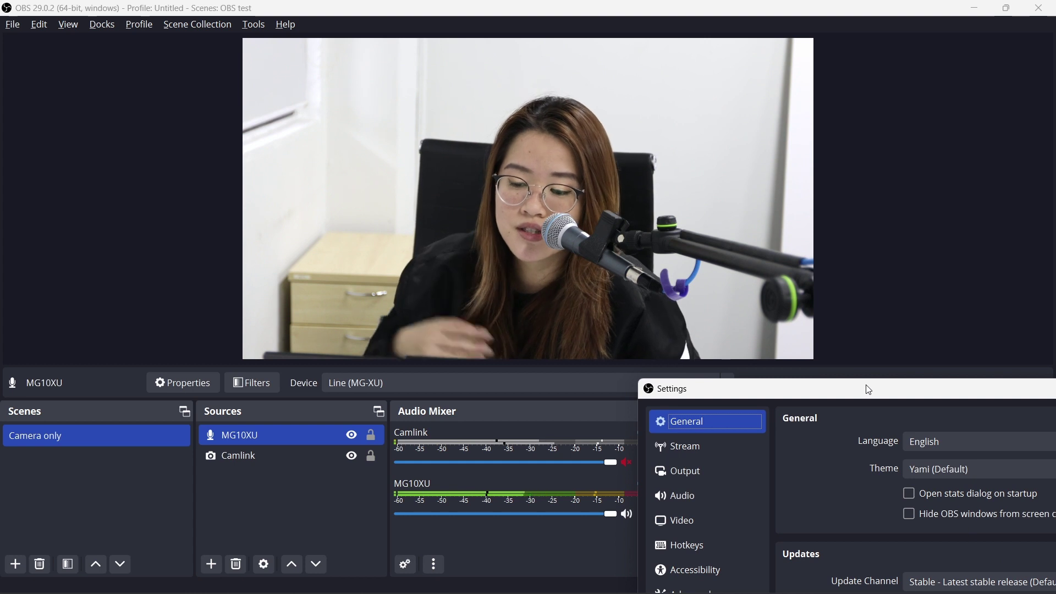
pyautogui.moveTo(865, 389); pyautogui.dragTo(851, 387)
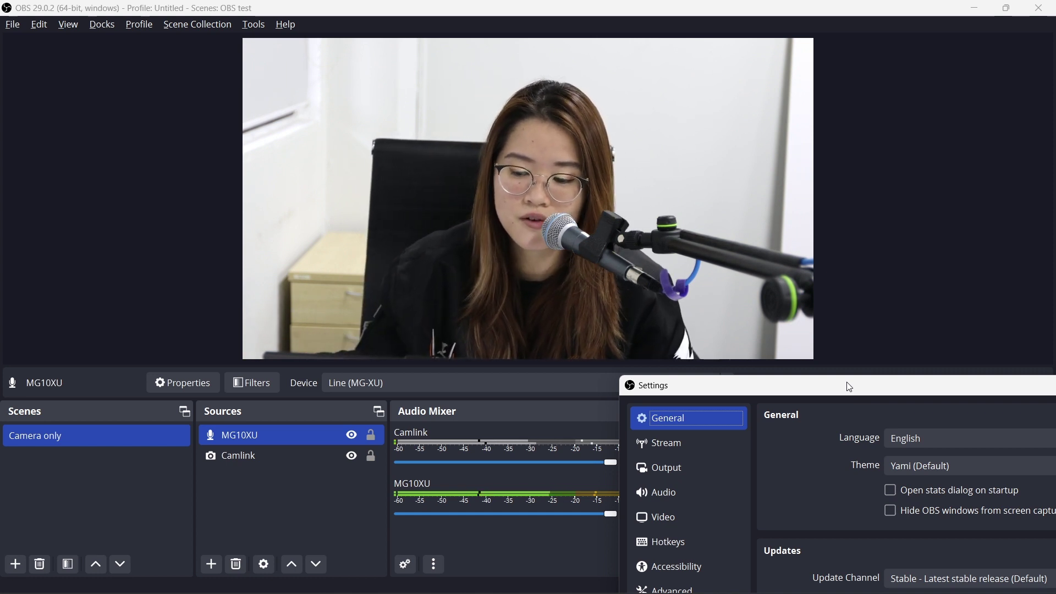
pyautogui.moveTo(851, 387); pyautogui.dragTo(379, 153)
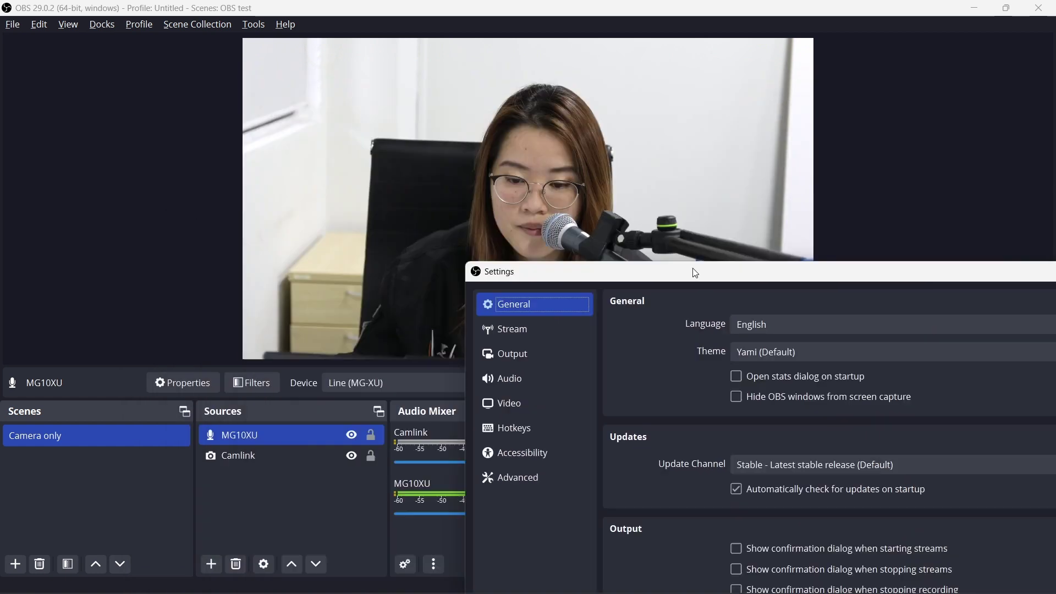
pyautogui.moveTo(693, 269); pyautogui.dragTo(382, 79)
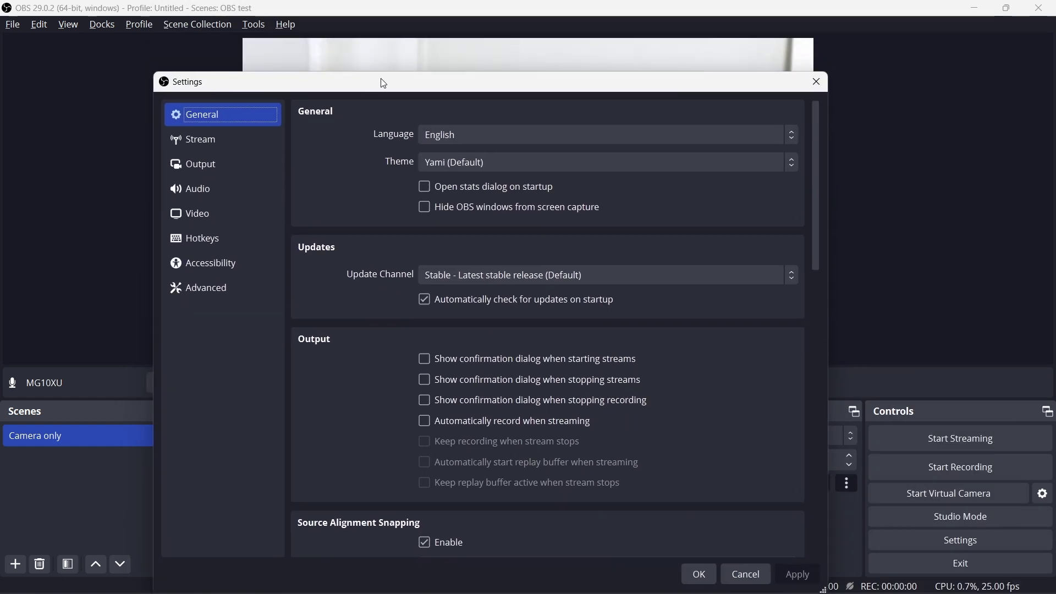
pyautogui.click(242, 165)
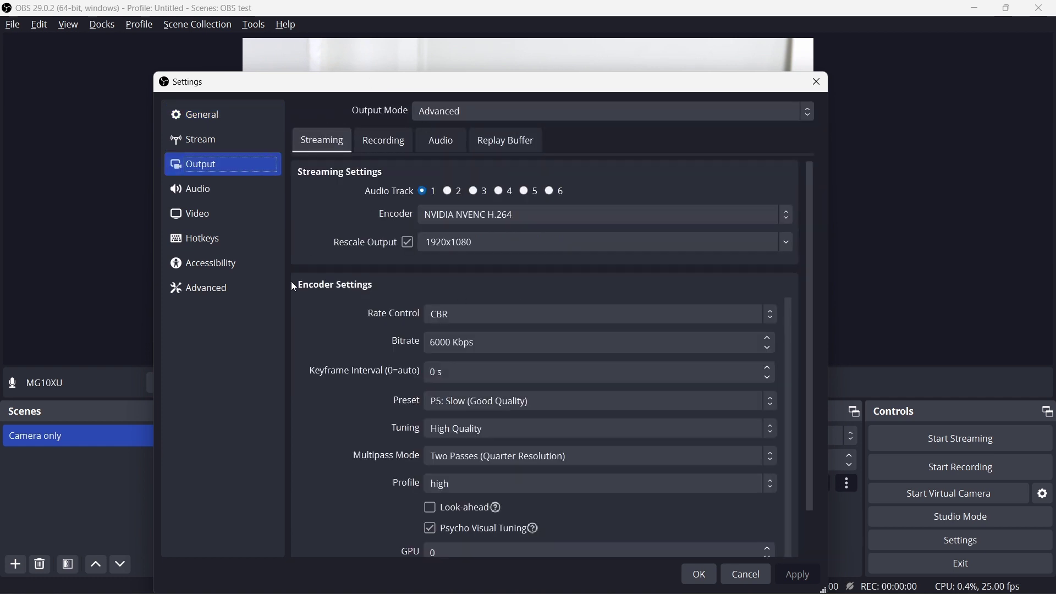
pyautogui.click(473, 118)
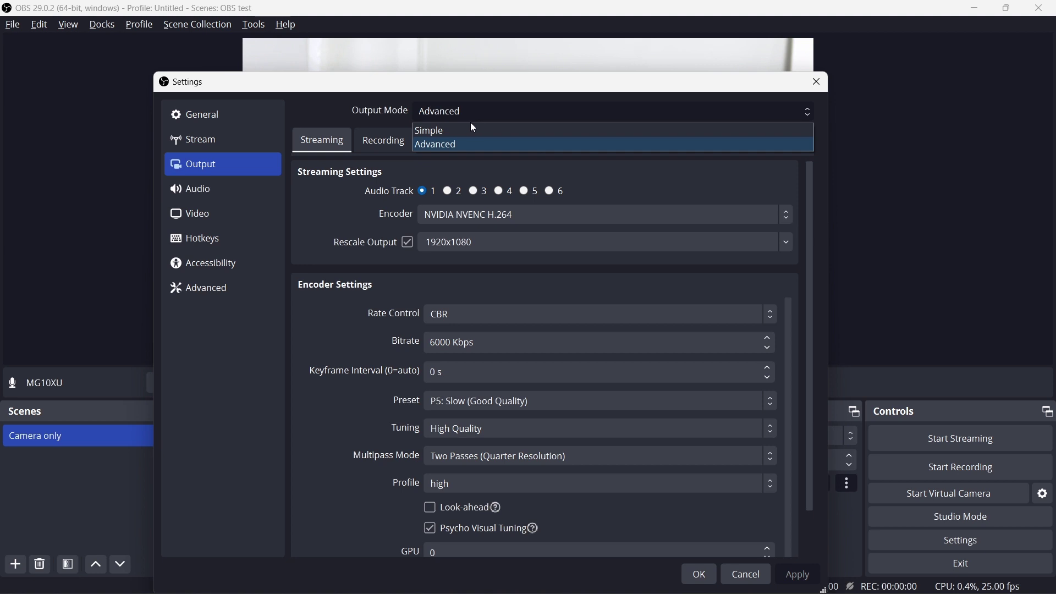
pyautogui.click(468, 126)
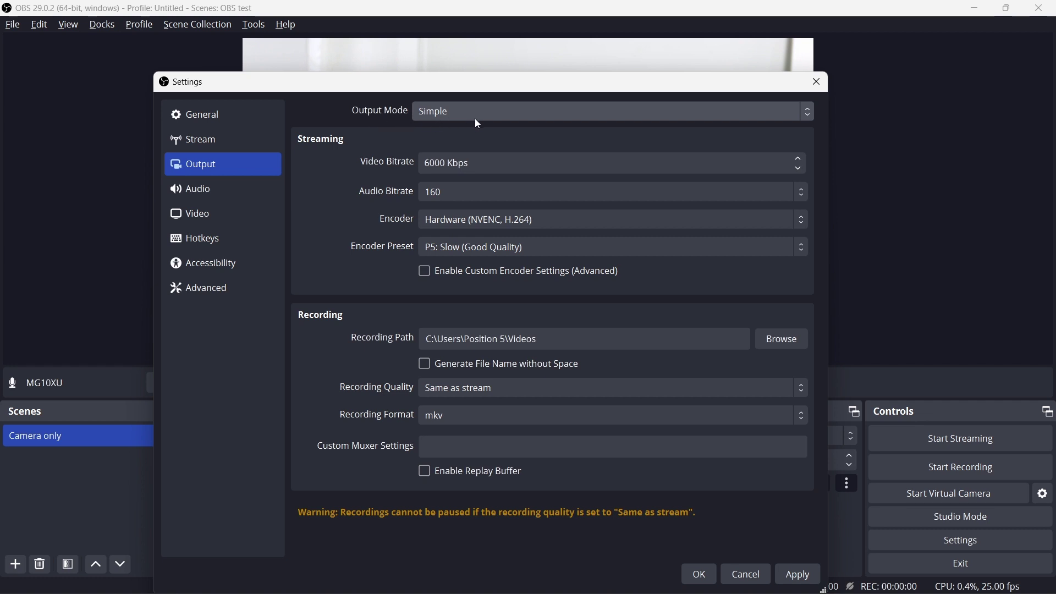
pyautogui.click(448, 112)
pyautogui.click(440, 142)
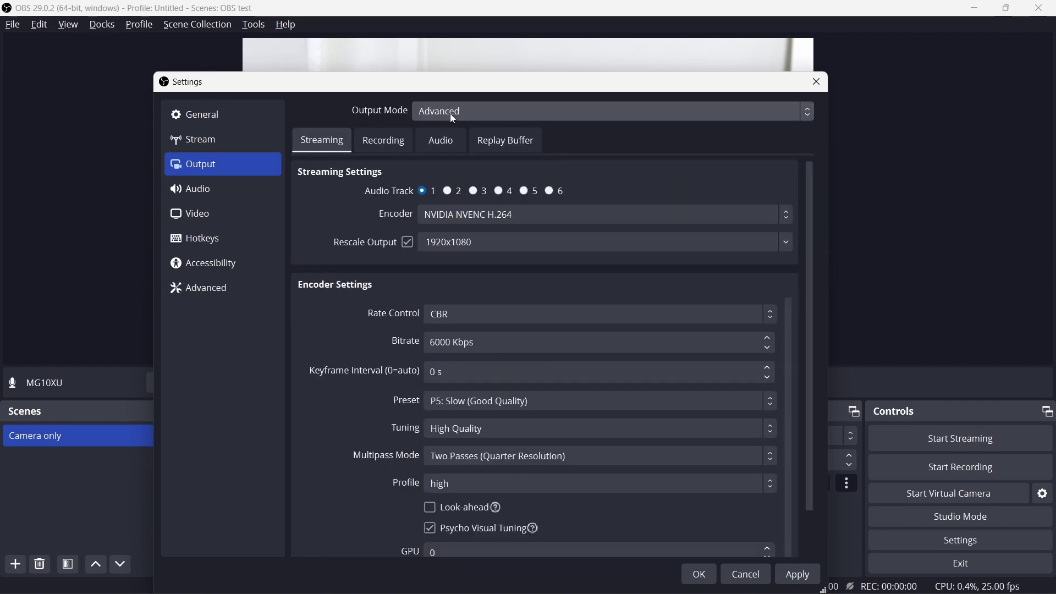
pyautogui.click(452, 113)
pyautogui.click(452, 127)
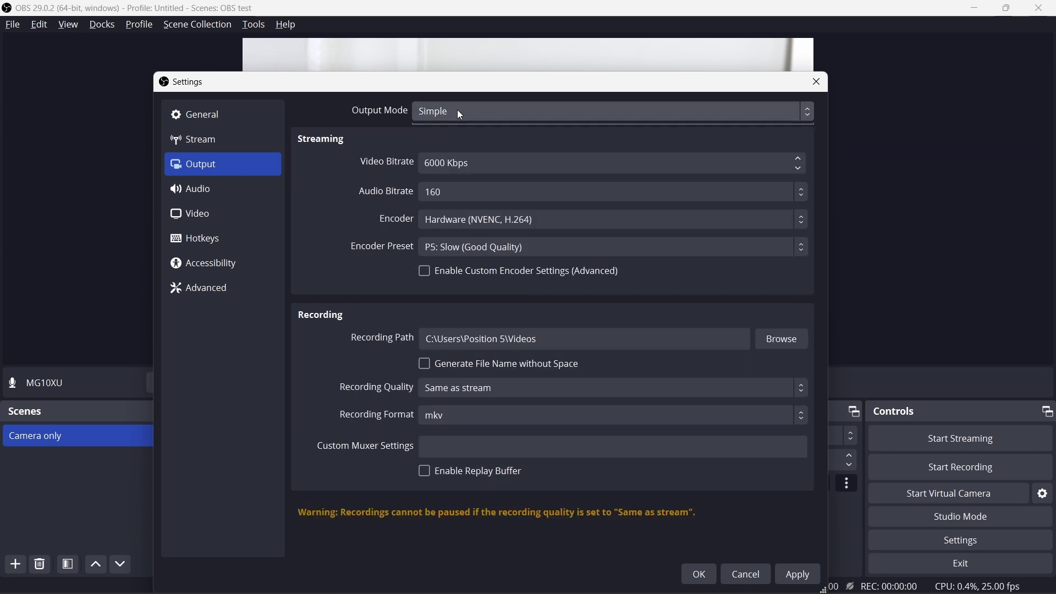
pyautogui.click(457, 110)
pyautogui.click(447, 143)
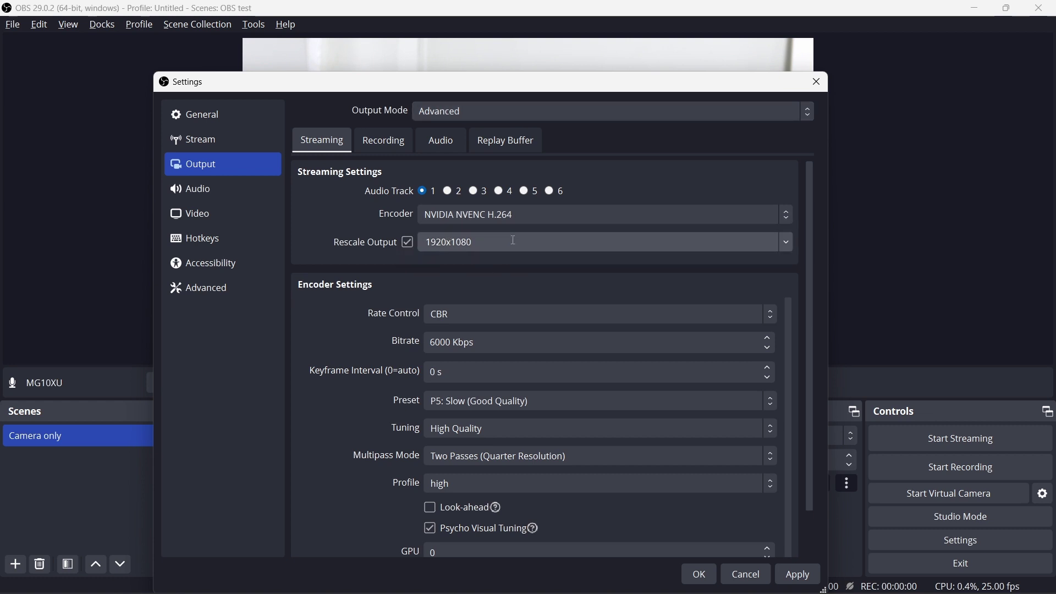
pyautogui.click(784, 242)
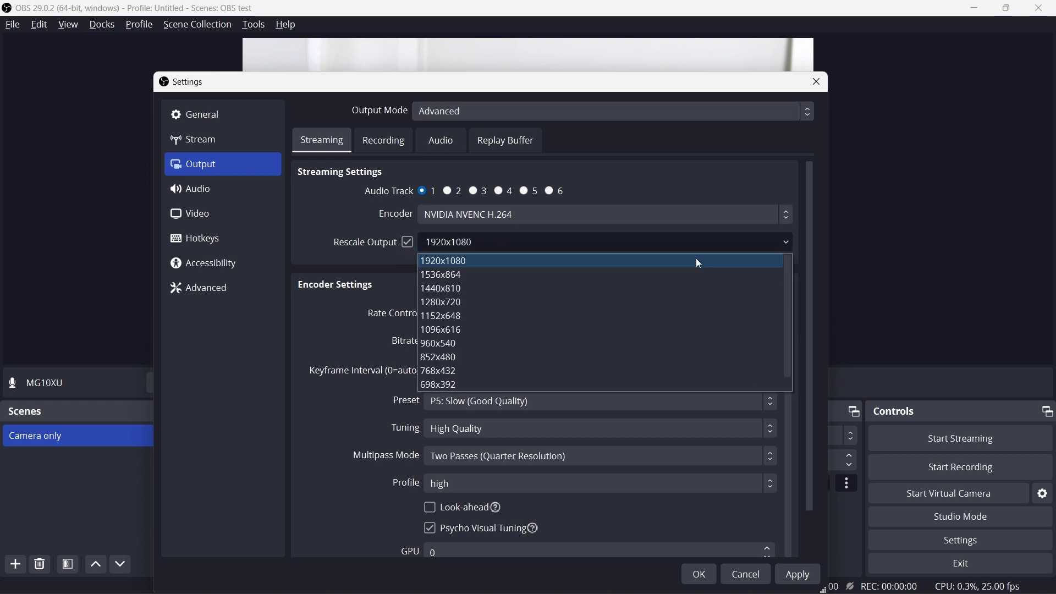
pyautogui.scroll(-1, 540, 372)
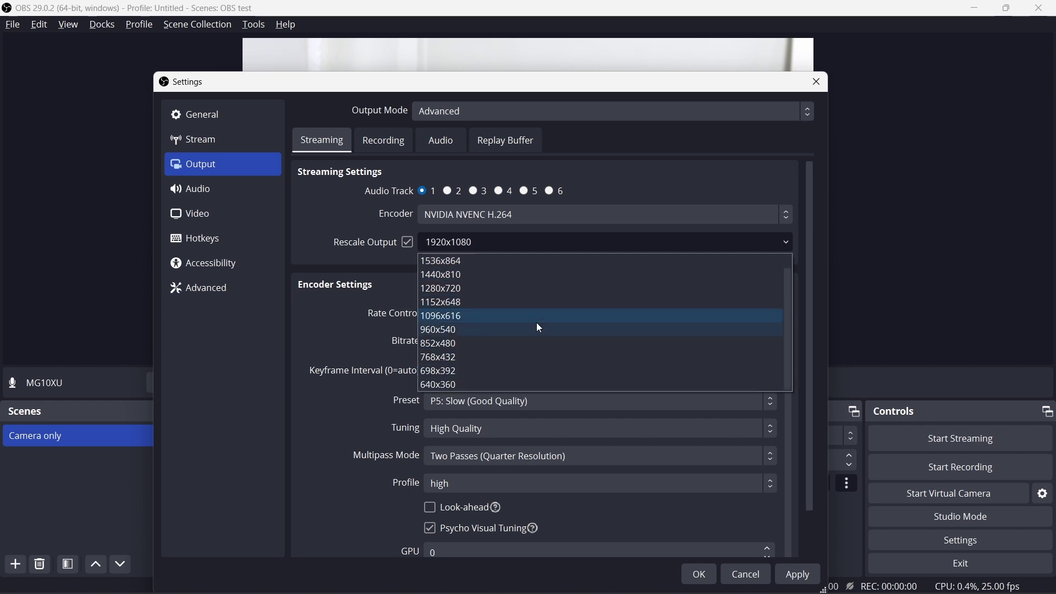
pyautogui.scroll(1, 495, 352)
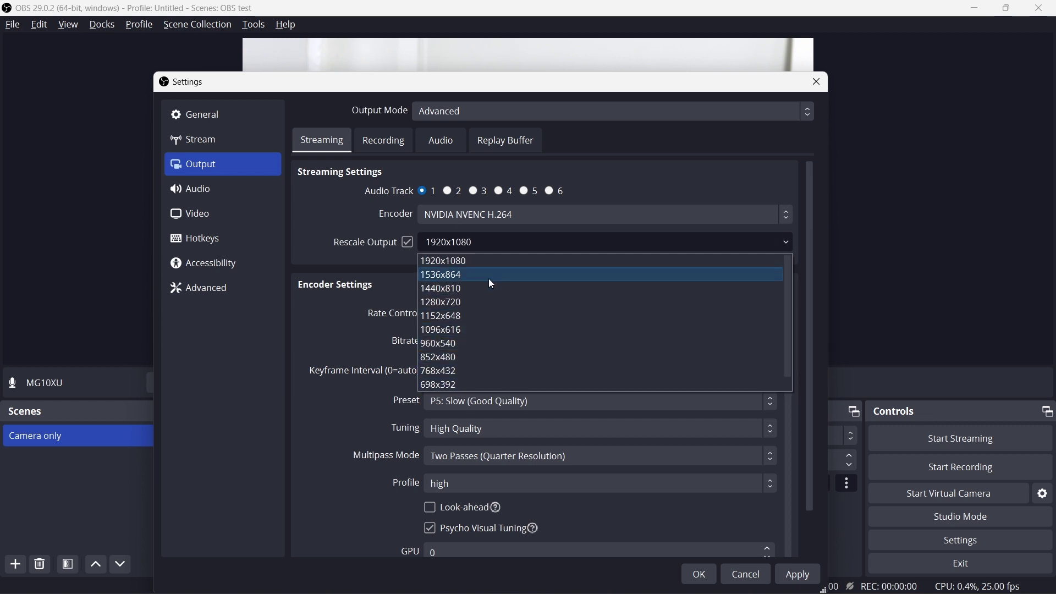
pyautogui.click(502, 266)
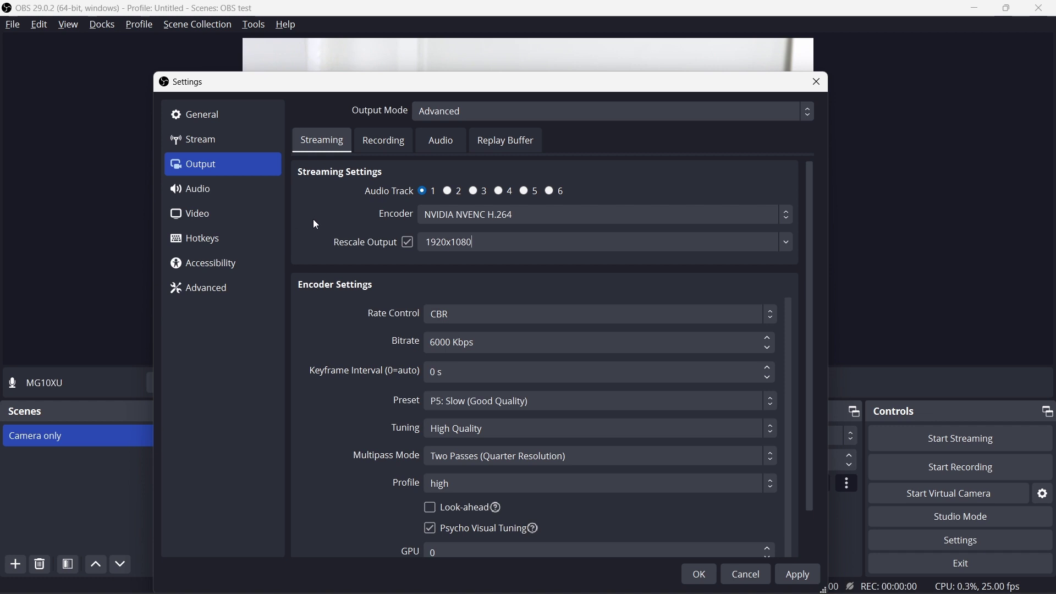
pyautogui.click(436, 341)
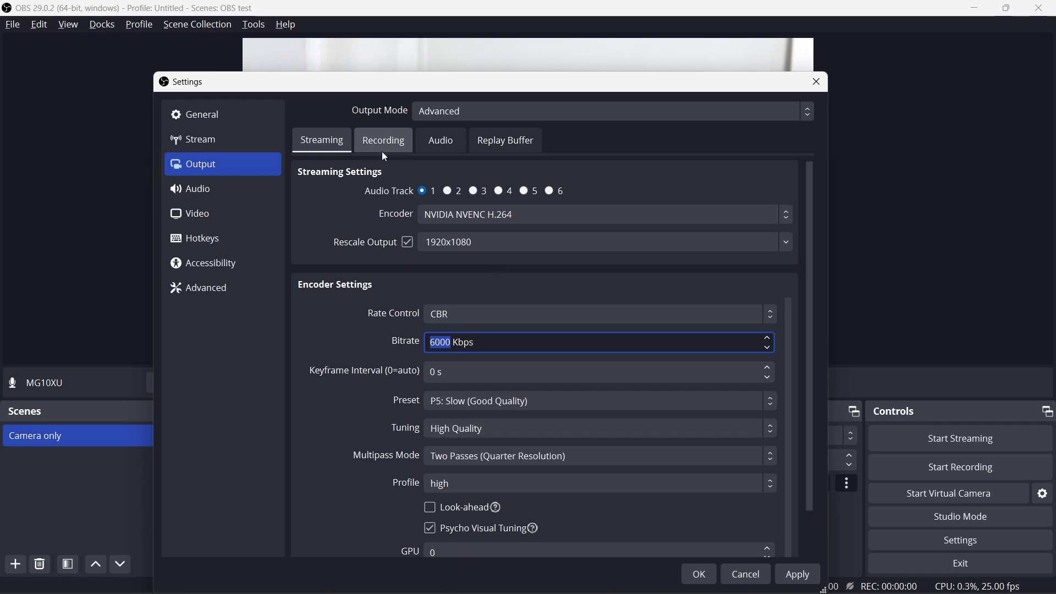
pyautogui.scroll(-3, 325, 355)
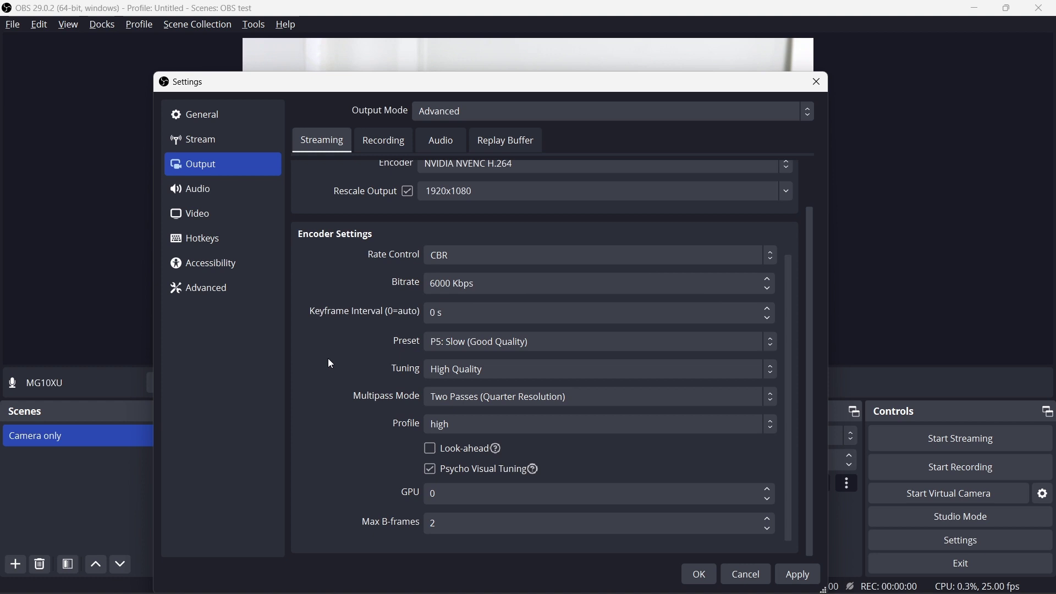
# On the Recording tab, keep the Desktop save path, mp4 format and the current encoder.
pyautogui.scroll(3, 327, 358)
pyautogui.click(401, 142)
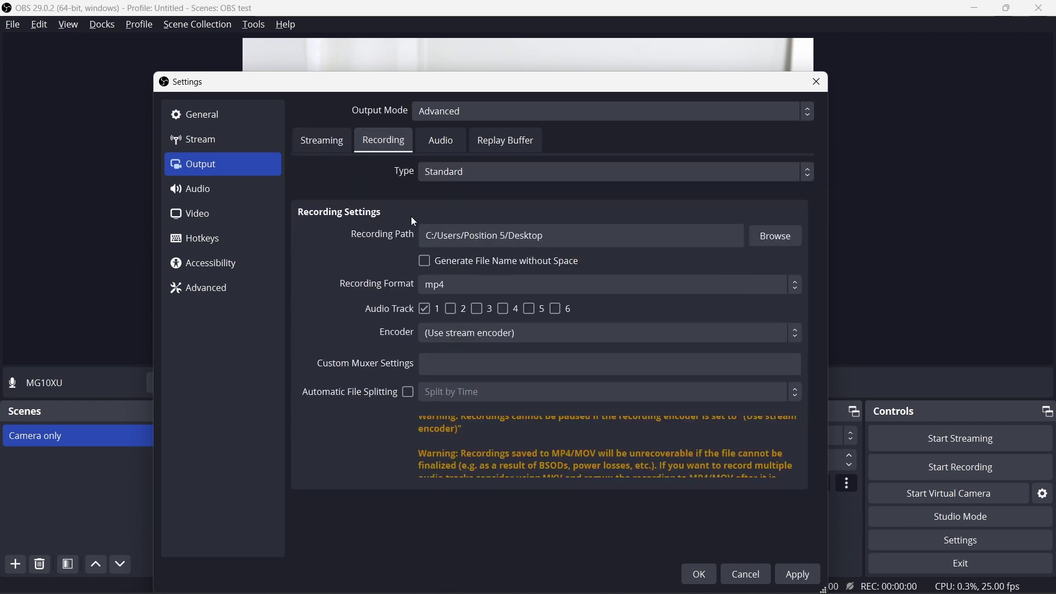
pyautogui.moveTo(448, 237); pyautogui.dragTo(538, 236)
pyautogui.click(528, 236)
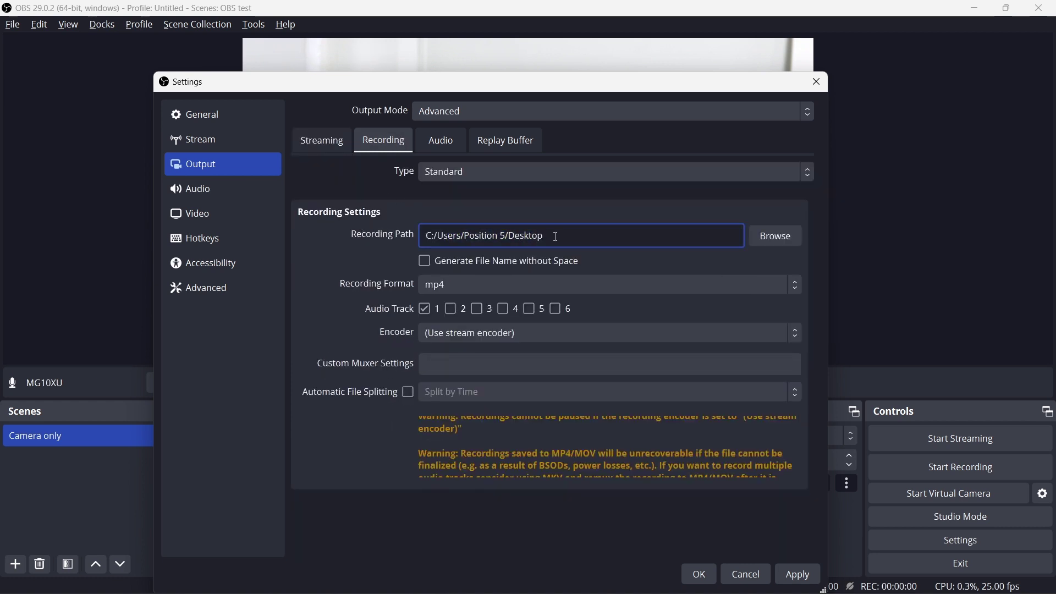
pyautogui.click(770, 245)
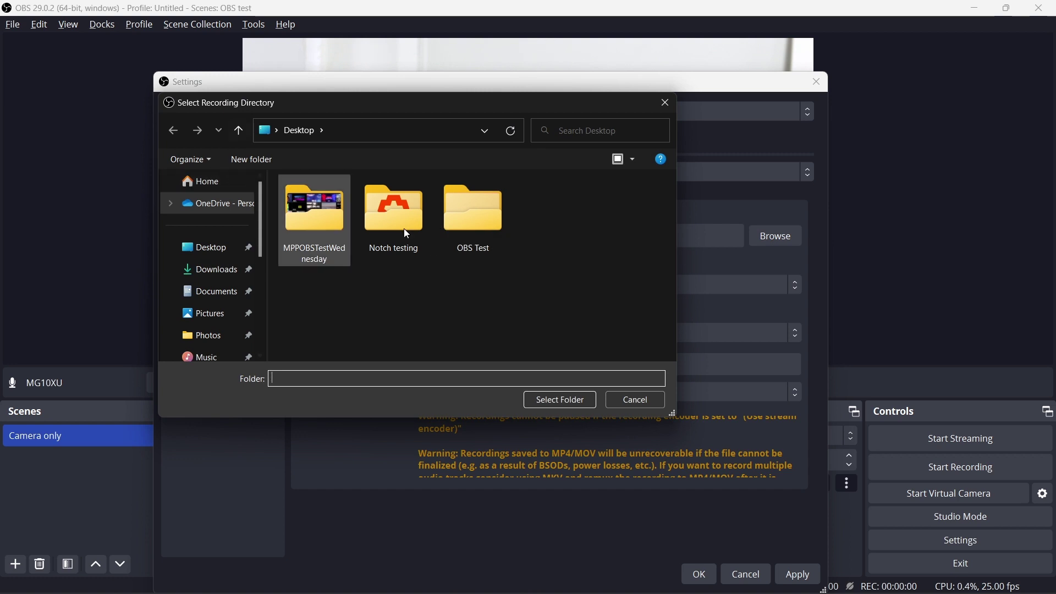
pyautogui.click(665, 103)
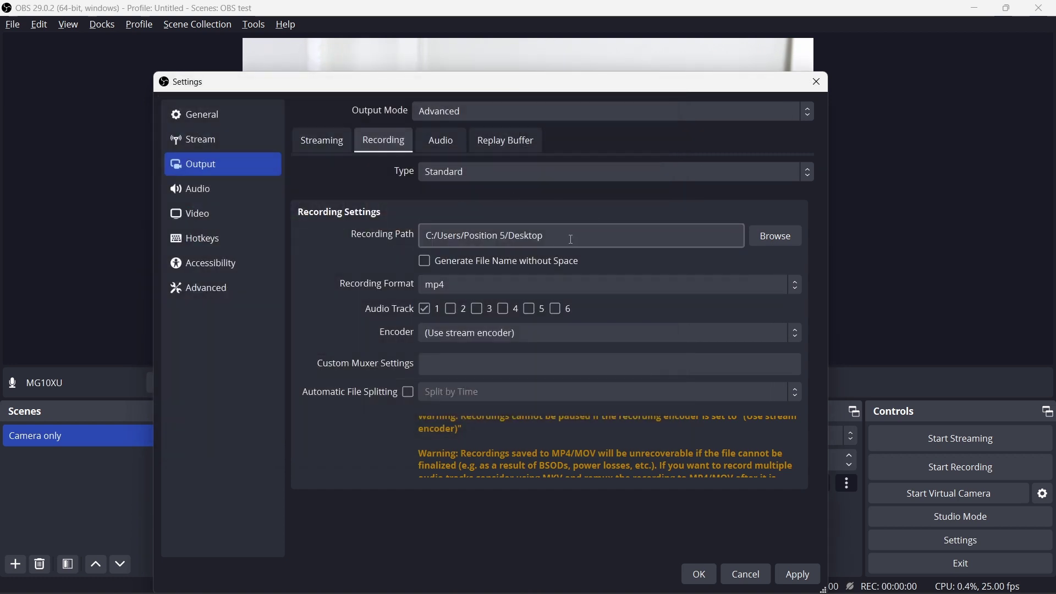
pyautogui.moveTo(498, 236); pyautogui.dragTo(566, 239)
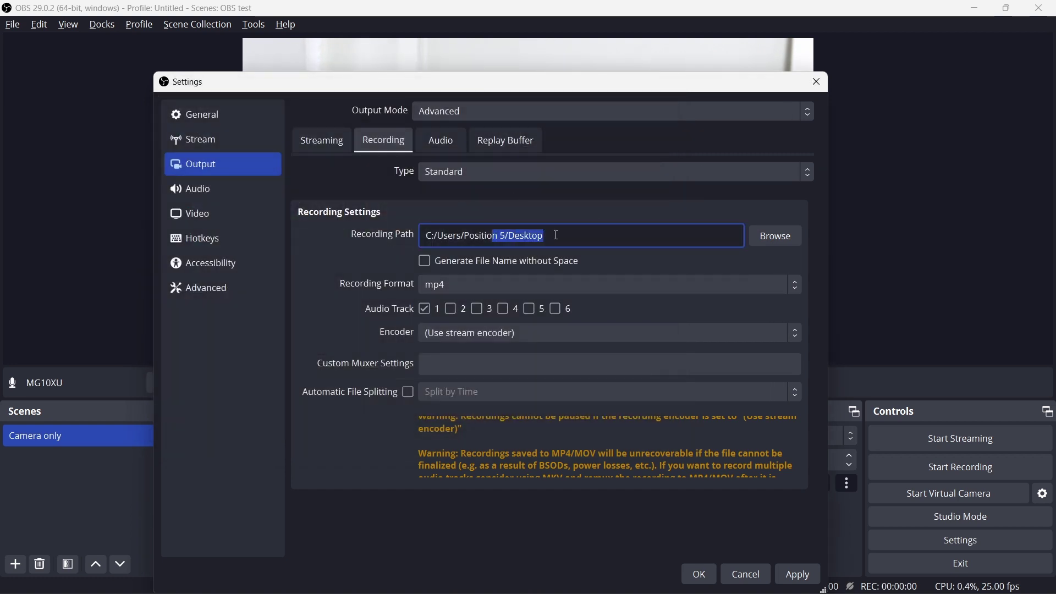
pyautogui.click(493, 282)
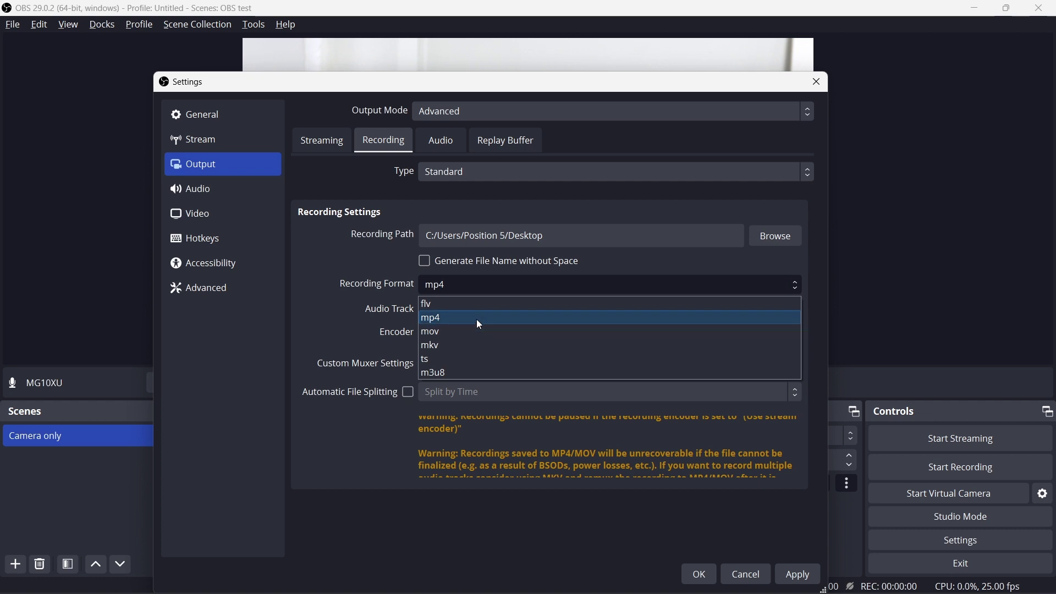
pyautogui.click(466, 319)
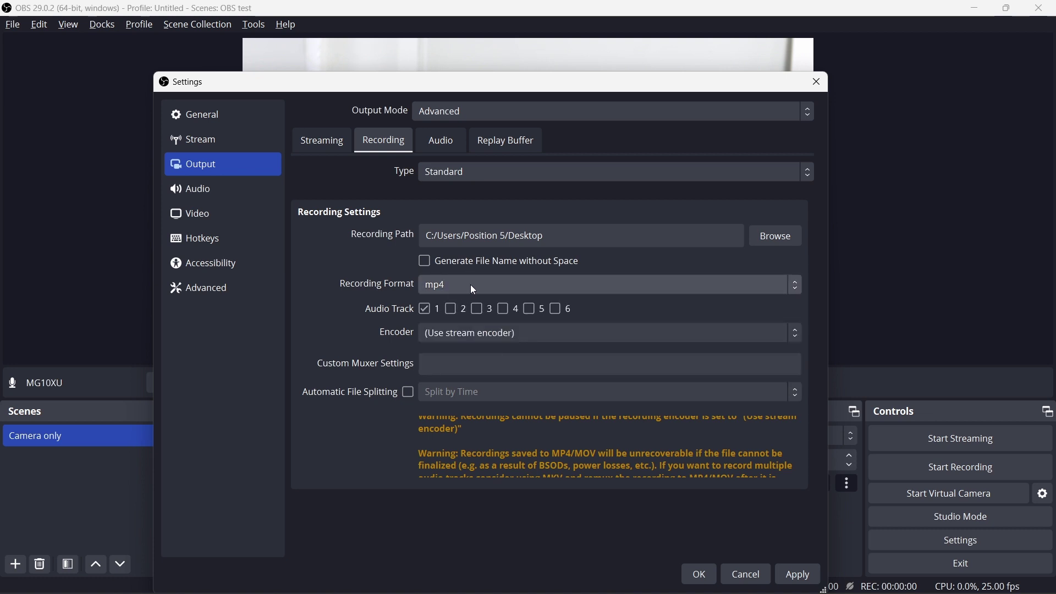
pyautogui.click(464, 335)
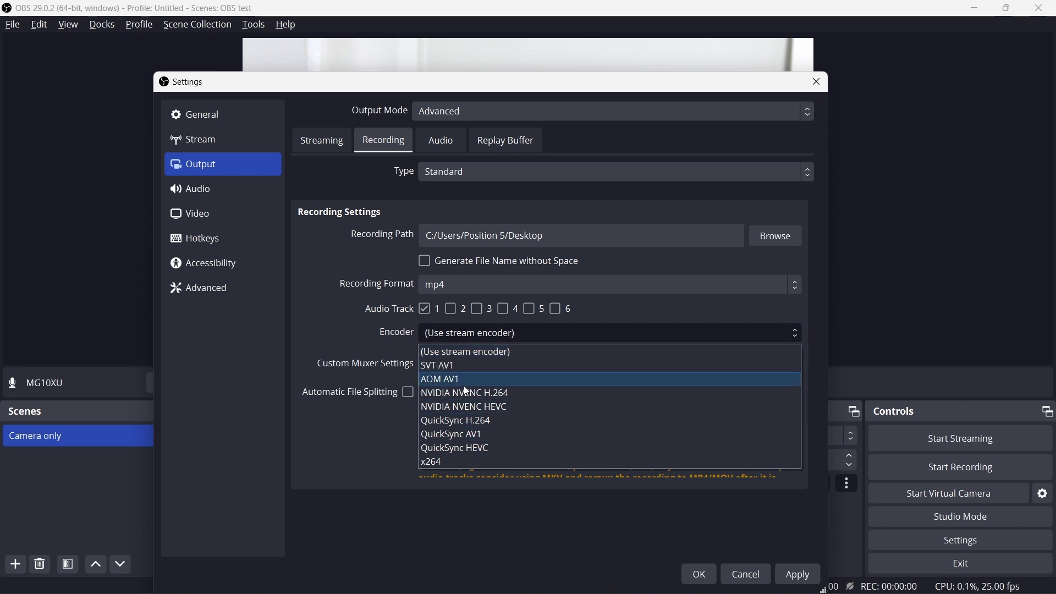
pyautogui.click(471, 332)
# Confirm the Streaming encoder stays NVIDIA NVENC H.264, then return to Recording settings.
pyautogui.click(341, 144)
pyautogui.click(483, 219)
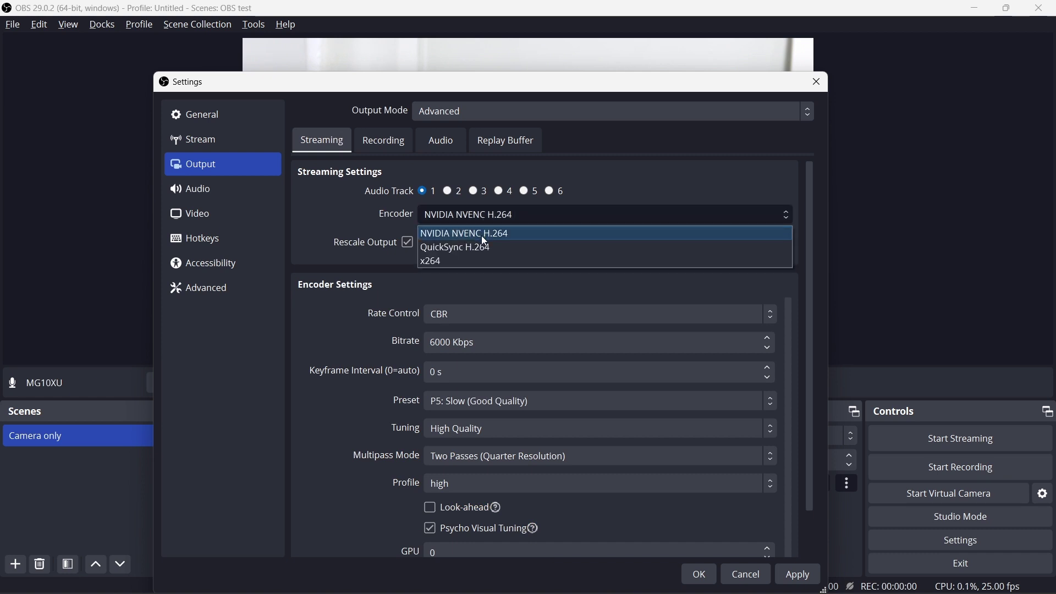
pyautogui.click(324, 206)
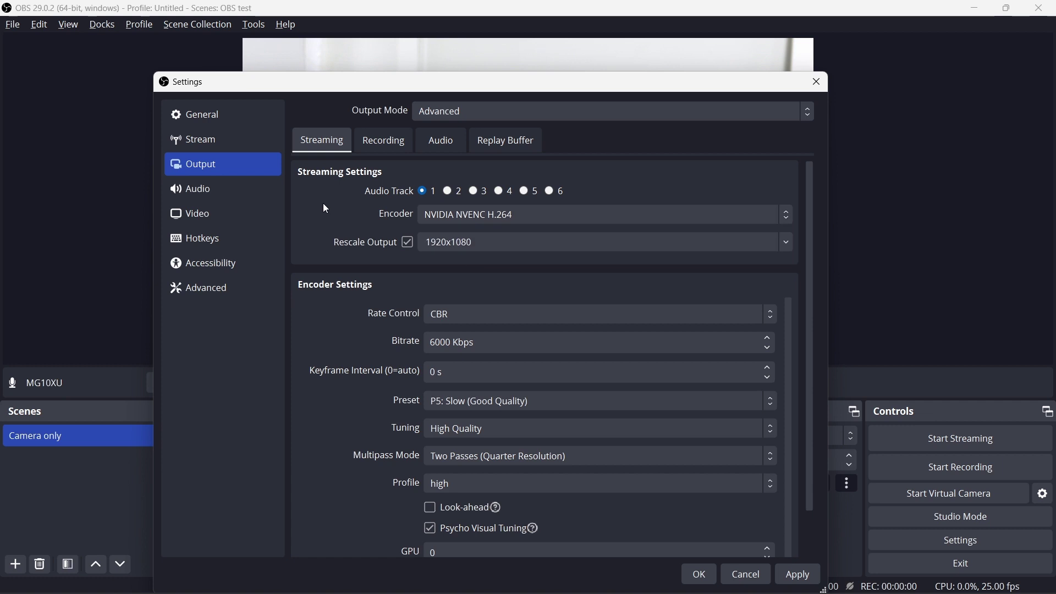
pyautogui.click(383, 136)
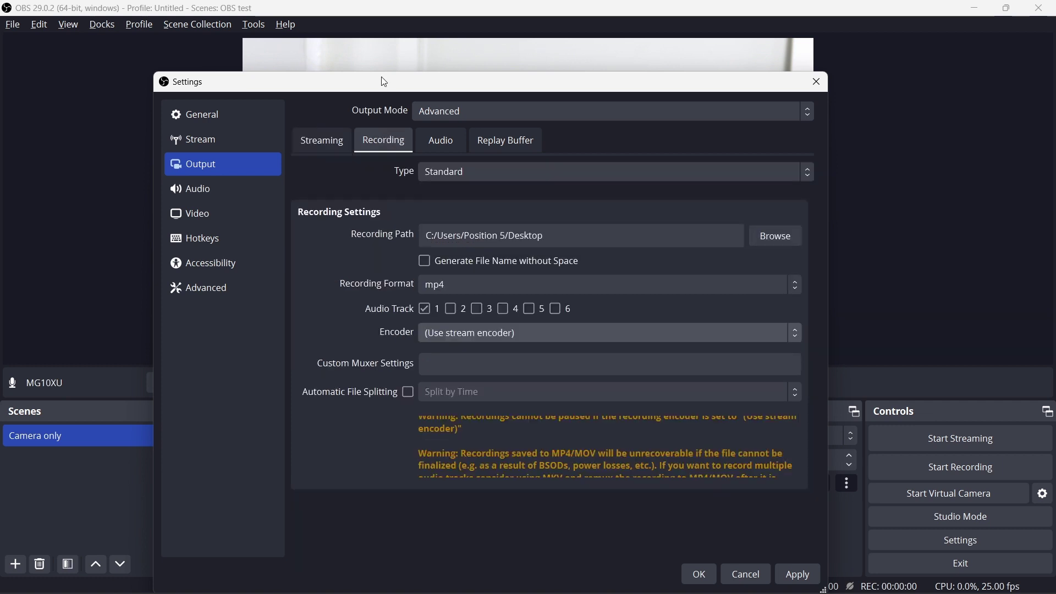
pyautogui.moveTo(383, 81); pyautogui.dragTo(405, 53)
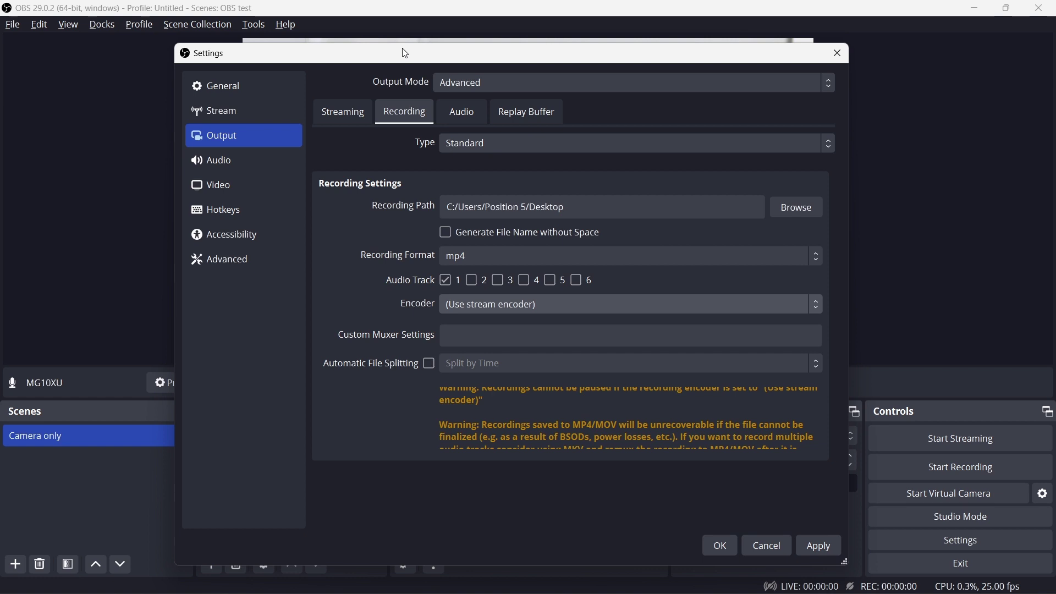
pyautogui.moveTo(405, 53); pyautogui.dragTo(450, 289)
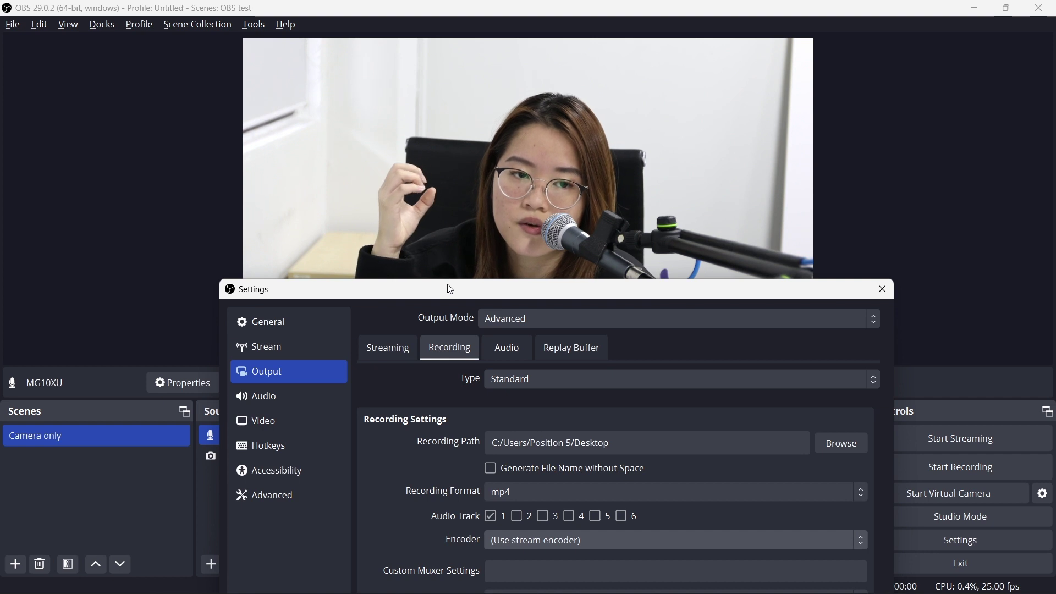
pyautogui.moveTo(450, 289); pyautogui.dragTo(401, 39)
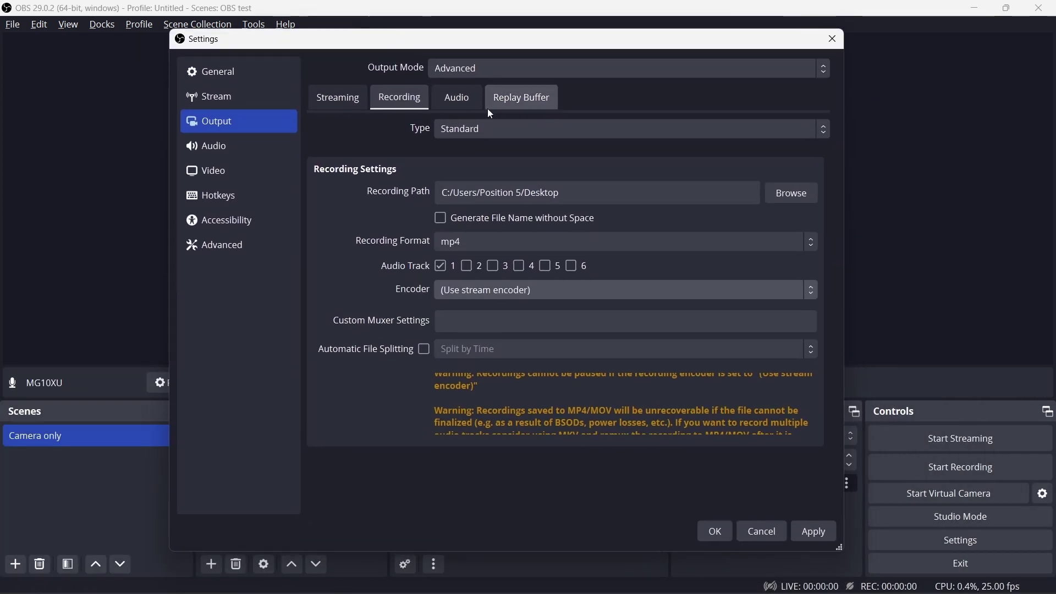
pyautogui.click(481, 293)
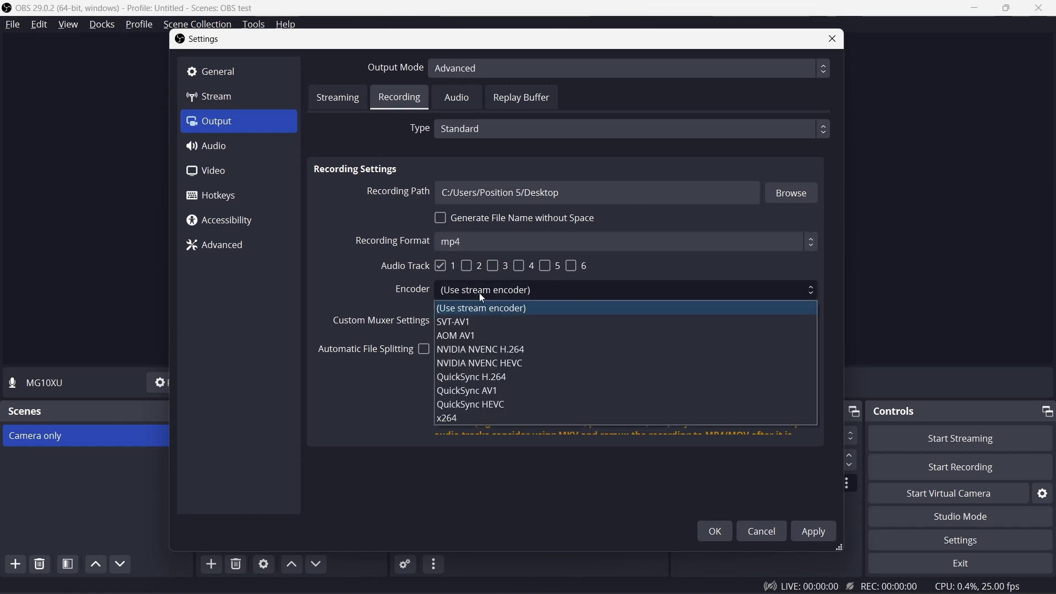
pyautogui.click(517, 349)
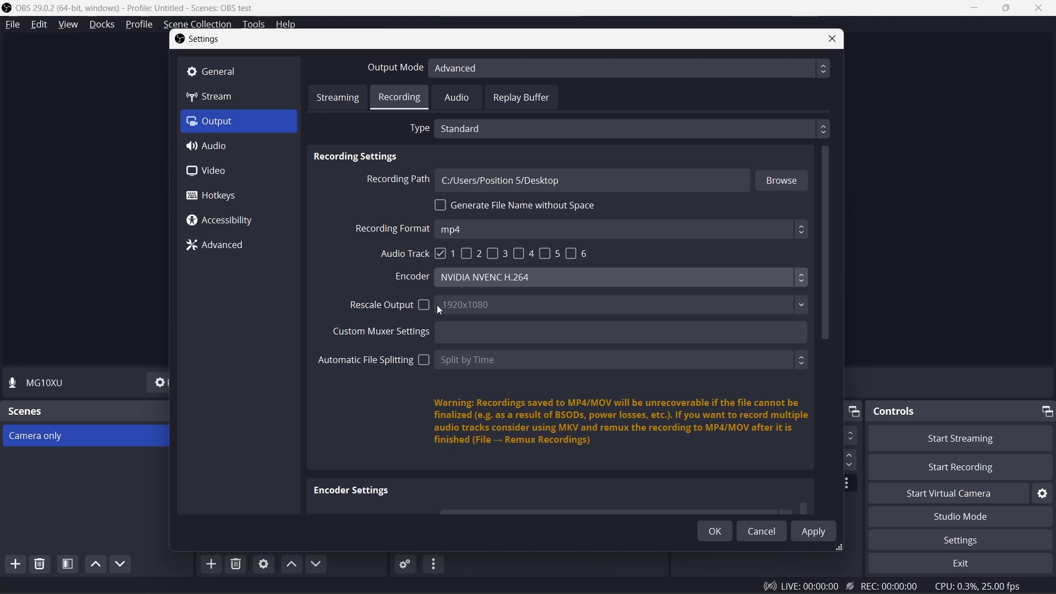
pyautogui.scroll(-5, 352, 357)
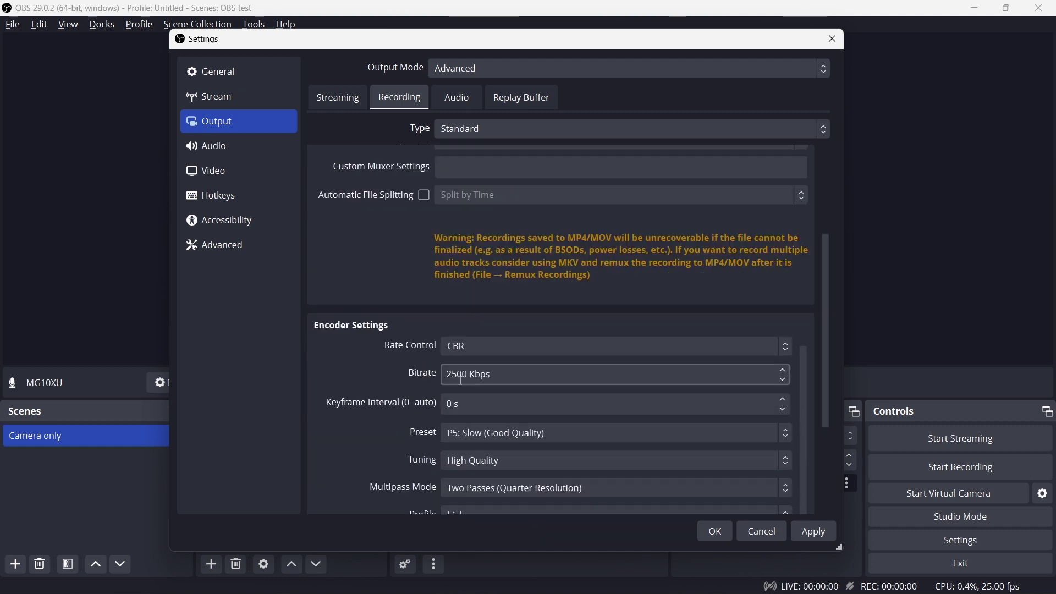
pyautogui.doubleClick(461, 377)
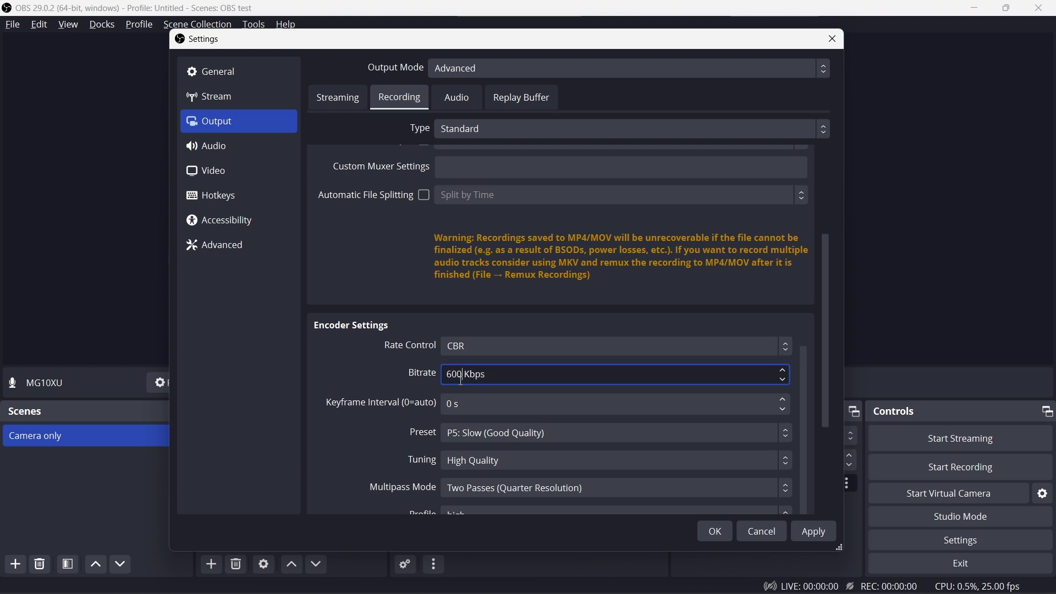
pyautogui.write('6000')
pyautogui.scroll(5, 497, 321)
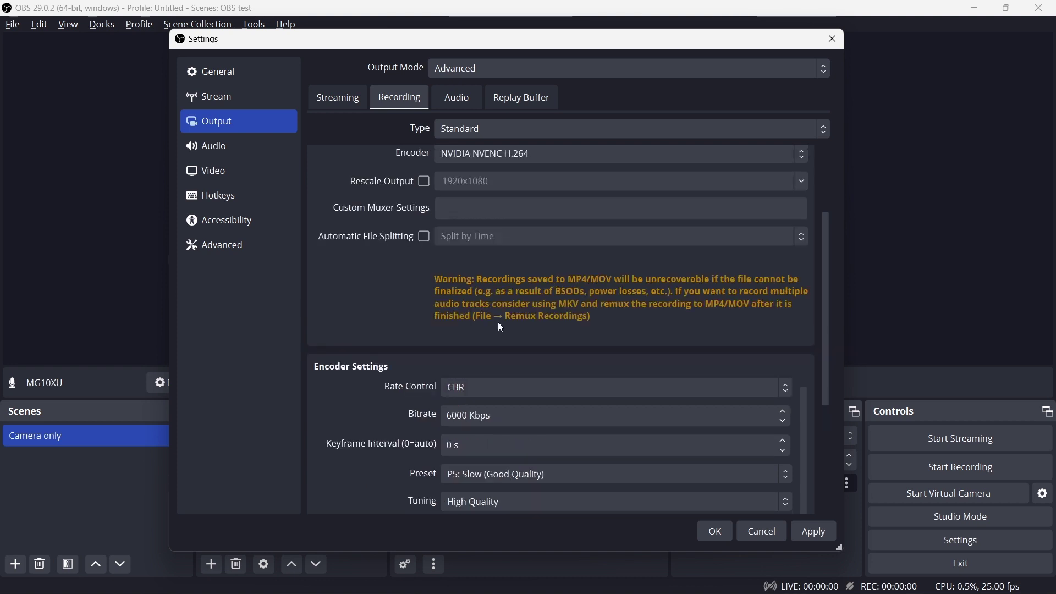
pyautogui.click(491, 276)
pyautogui.click(484, 292)
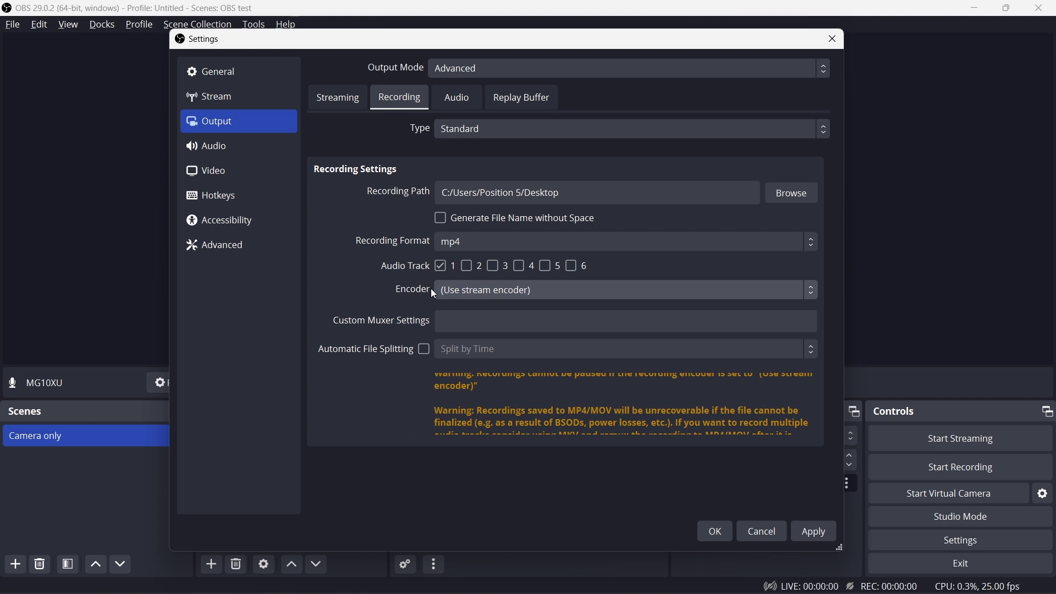
pyautogui.click(345, 98)
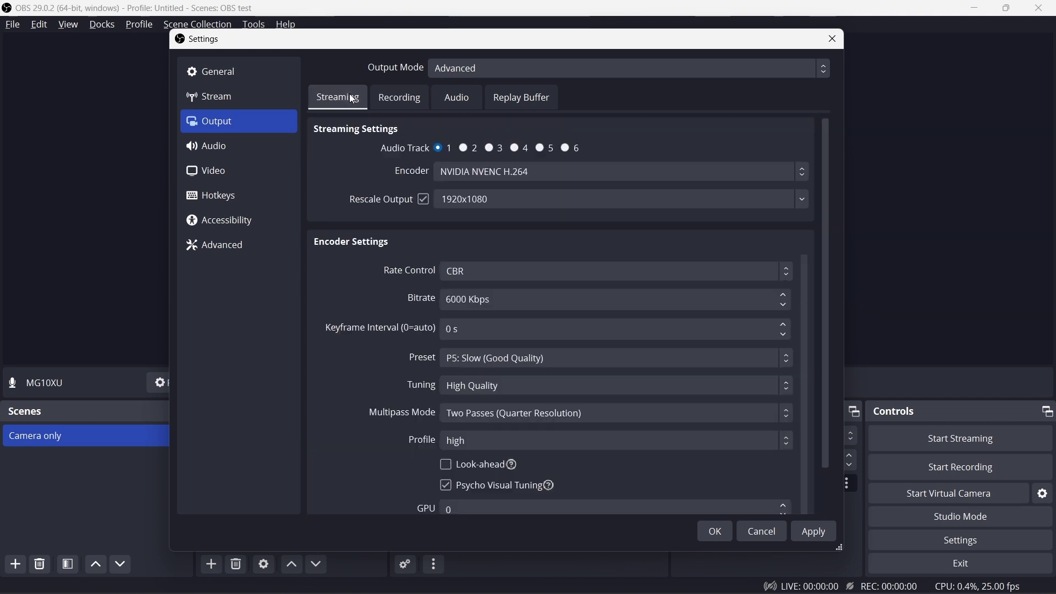
pyautogui.click(400, 109)
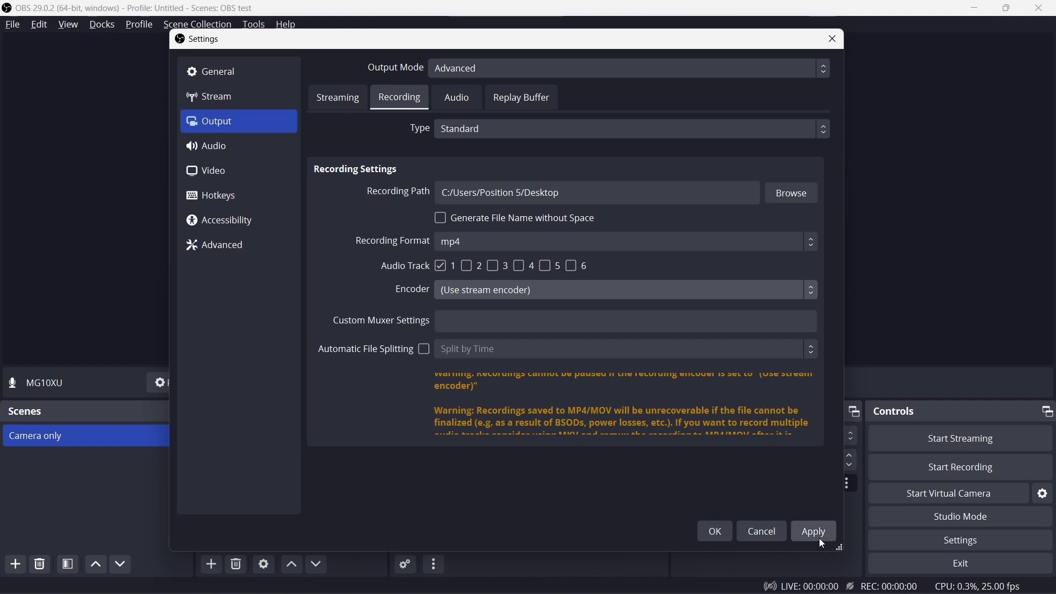
# Save and close Settings, then deselect the MG10XU source.
pyautogui.click(713, 526)
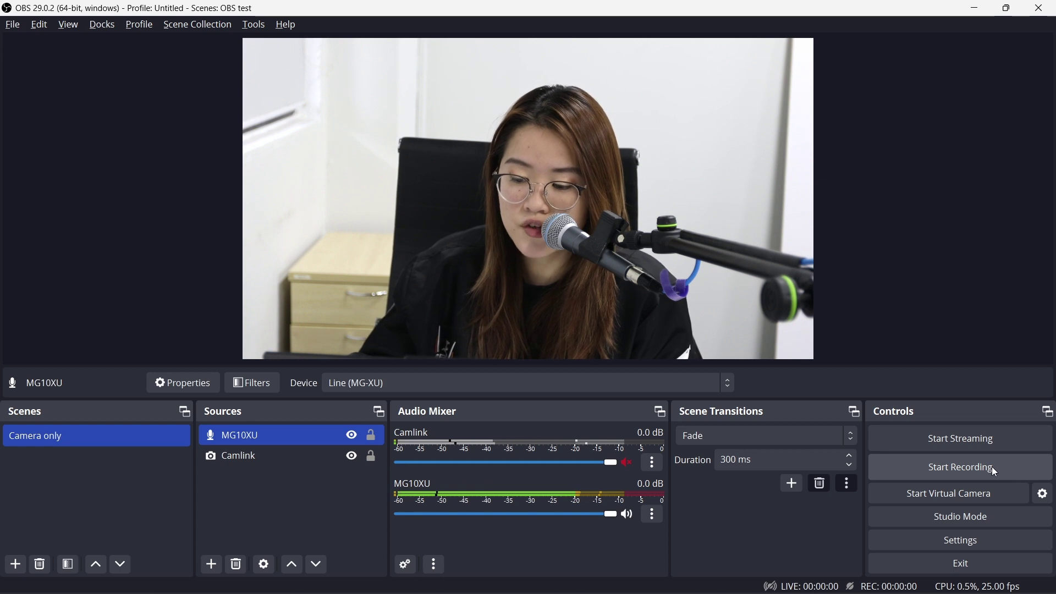
pyautogui.click(948, 275)
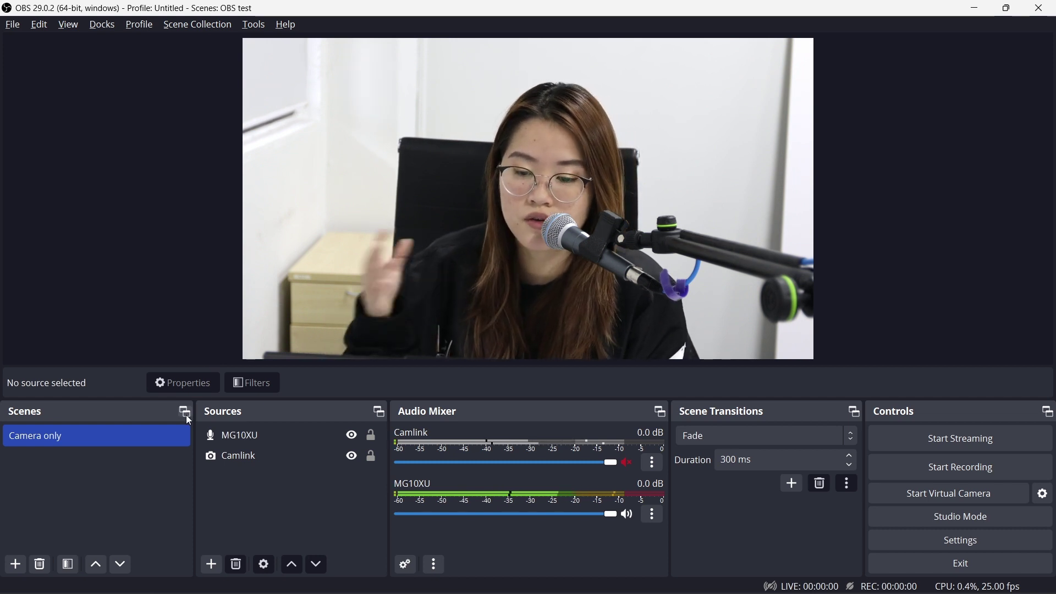
# Create a new scene named PIP.
pyautogui.click(15, 564)
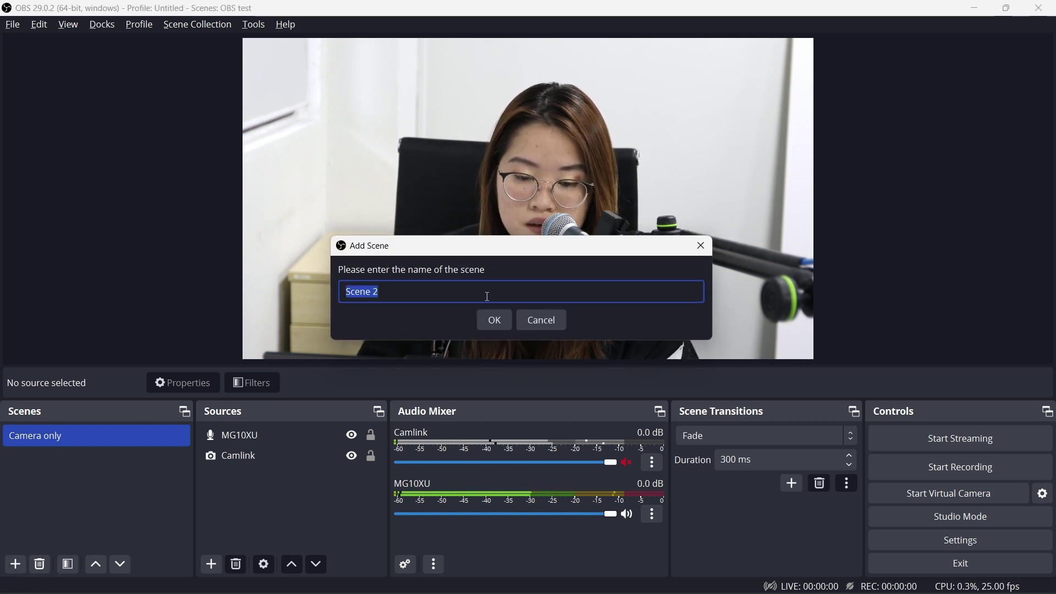
pyautogui.write('PIP')
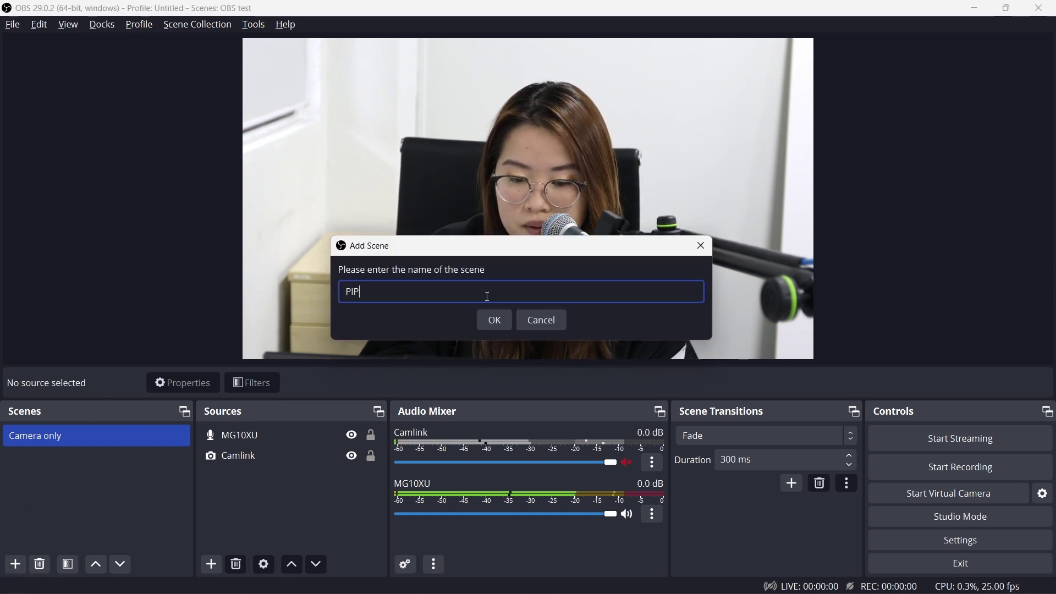
pyautogui.press('Return')
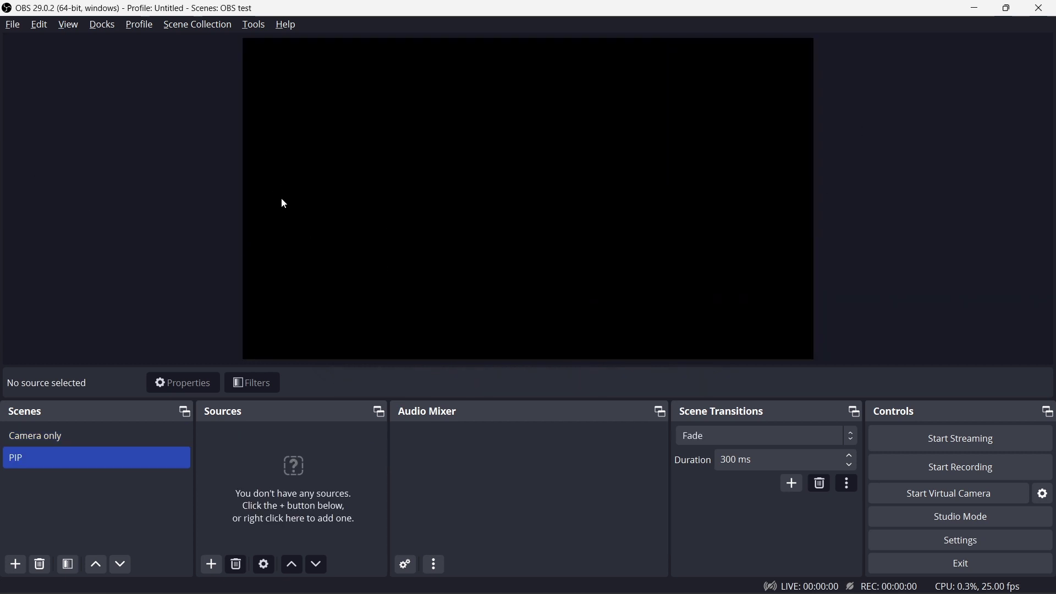
# Add the existing Camera only scene as a source inside the PIP scene.
pyautogui.click(211, 565)
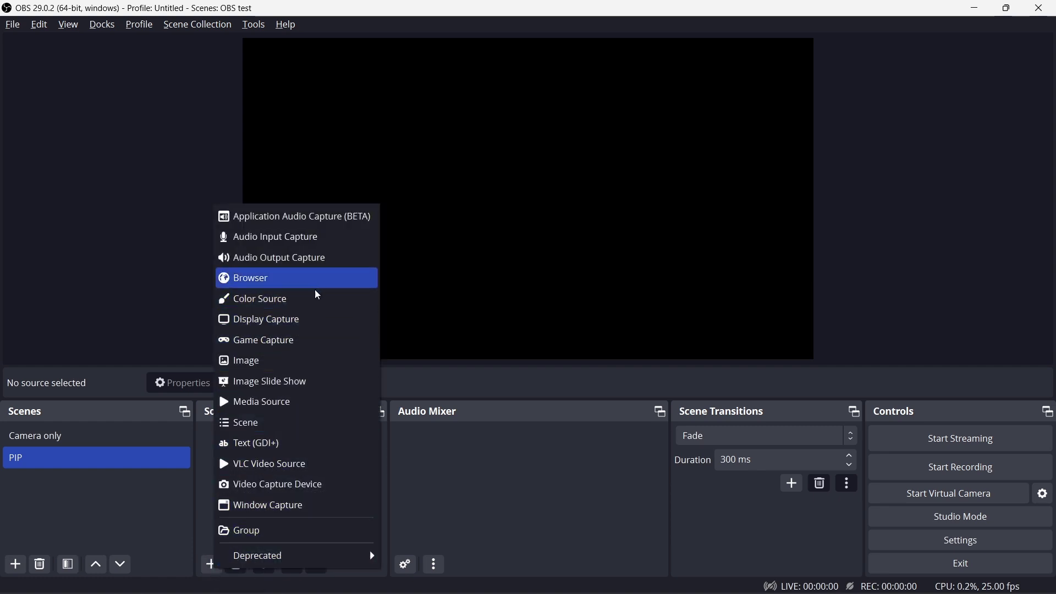
pyautogui.click(297, 422)
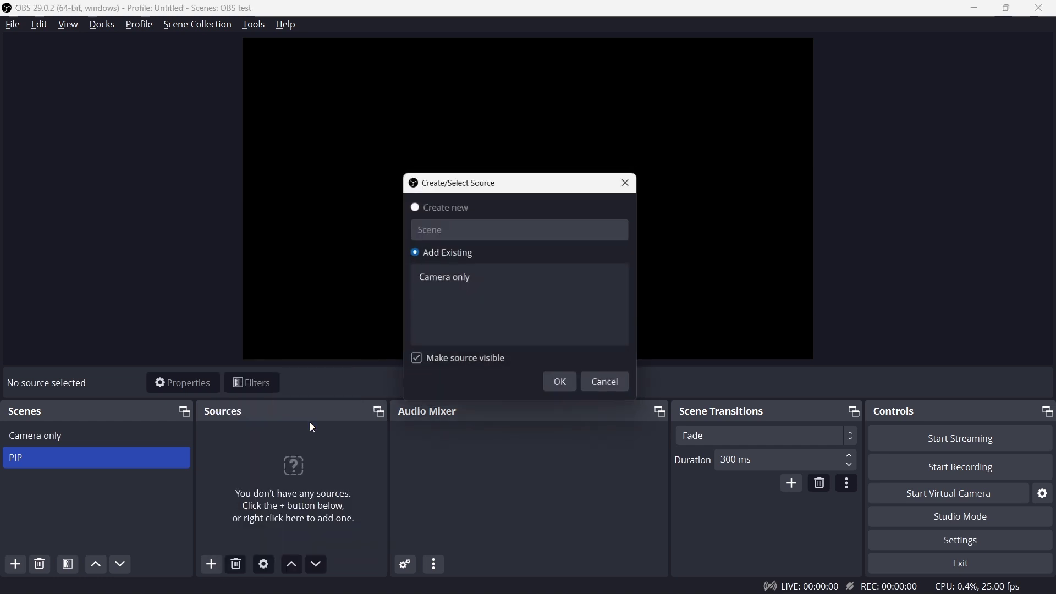
pyautogui.click(452, 286)
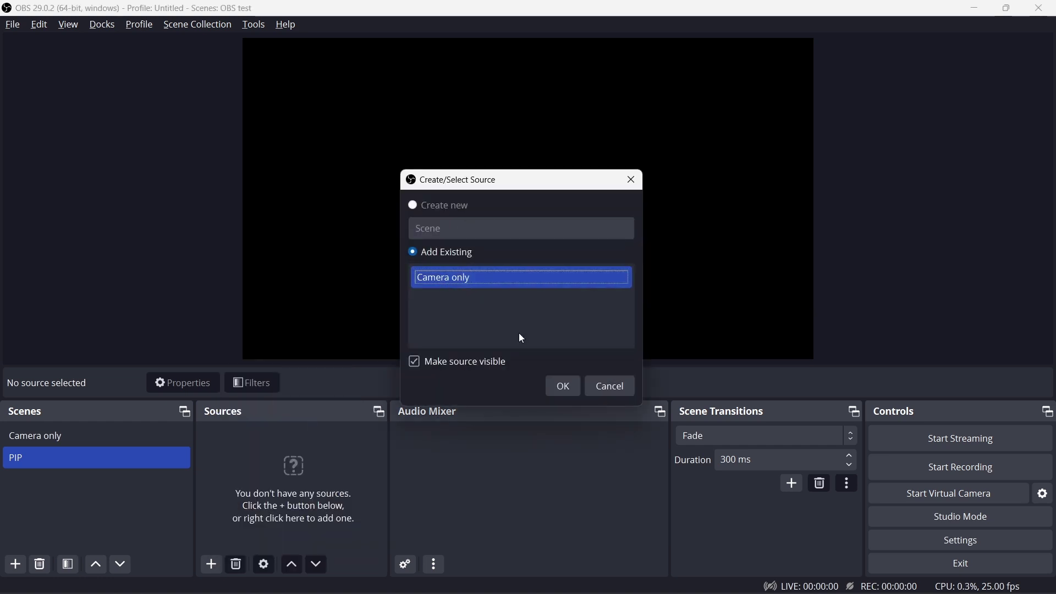
pyautogui.click(558, 388)
pyautogui.click(44, 437)
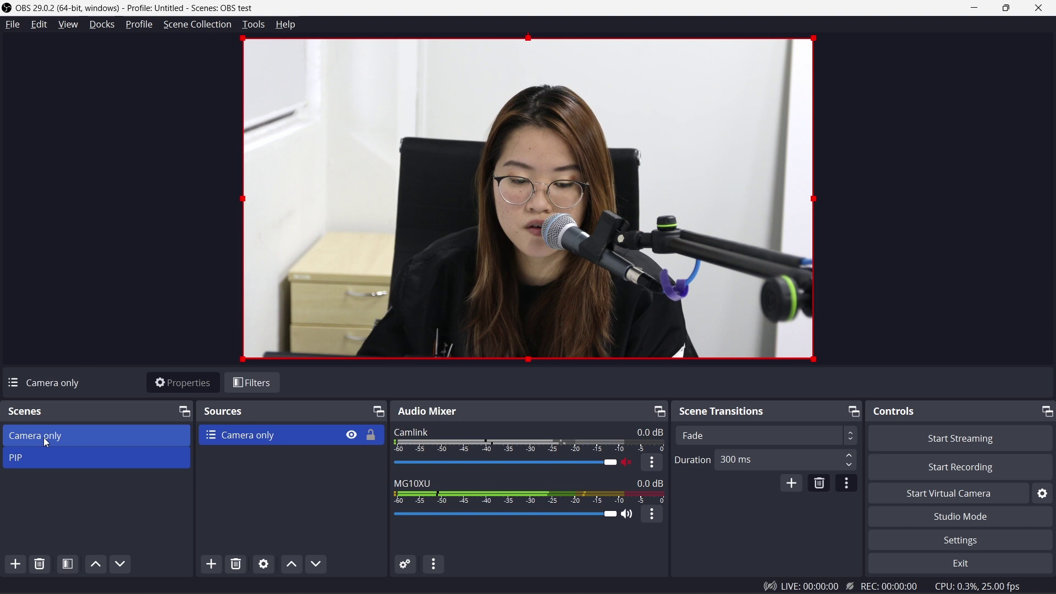
pyautogui.click(53, 456)
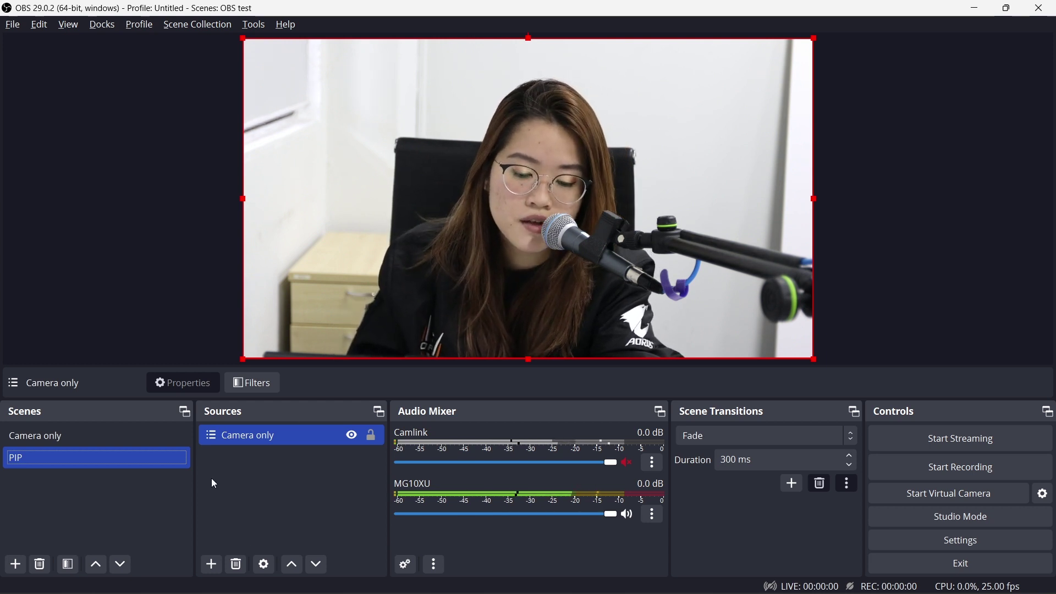
# Add a browser source named 'Google slides', then bring the Google Slides deck forward in Chrome.
pyautogui.click(211, 564)
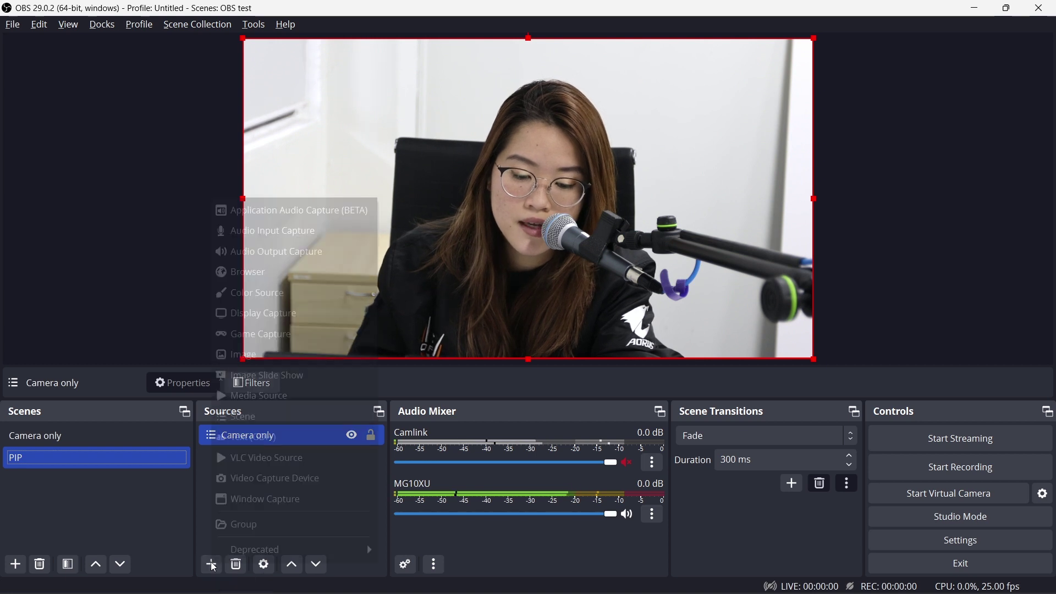
pyautogui.click(259, 273)
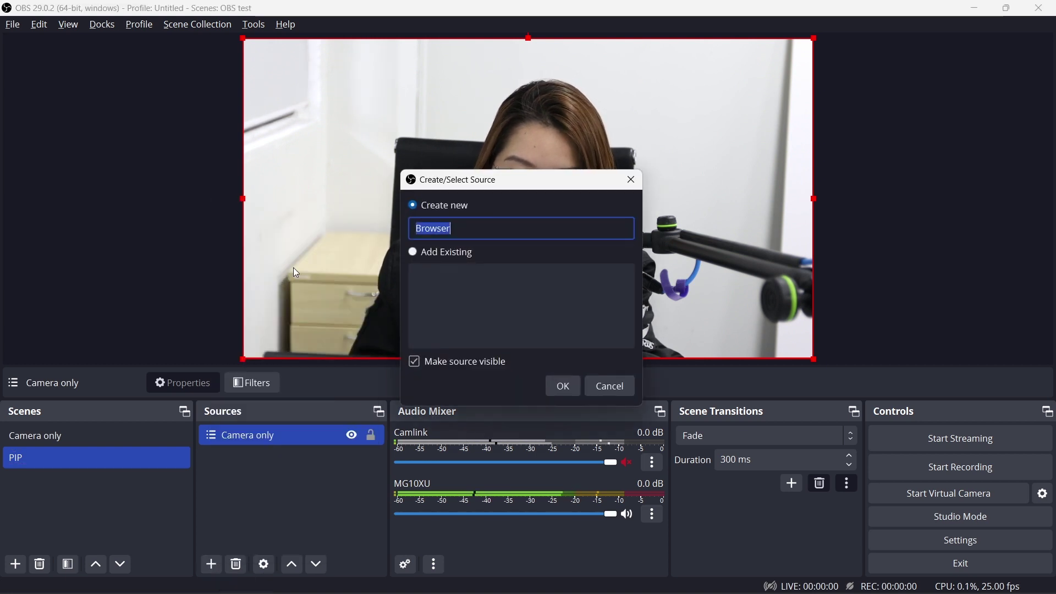
pyautogui.write('G')
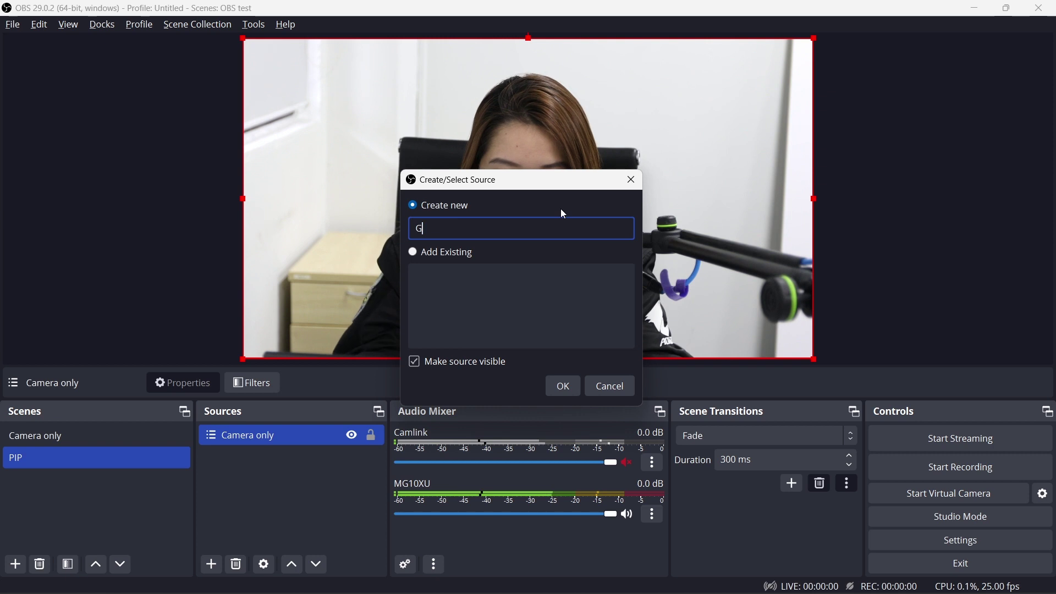
pyautogui.write('oogle ')
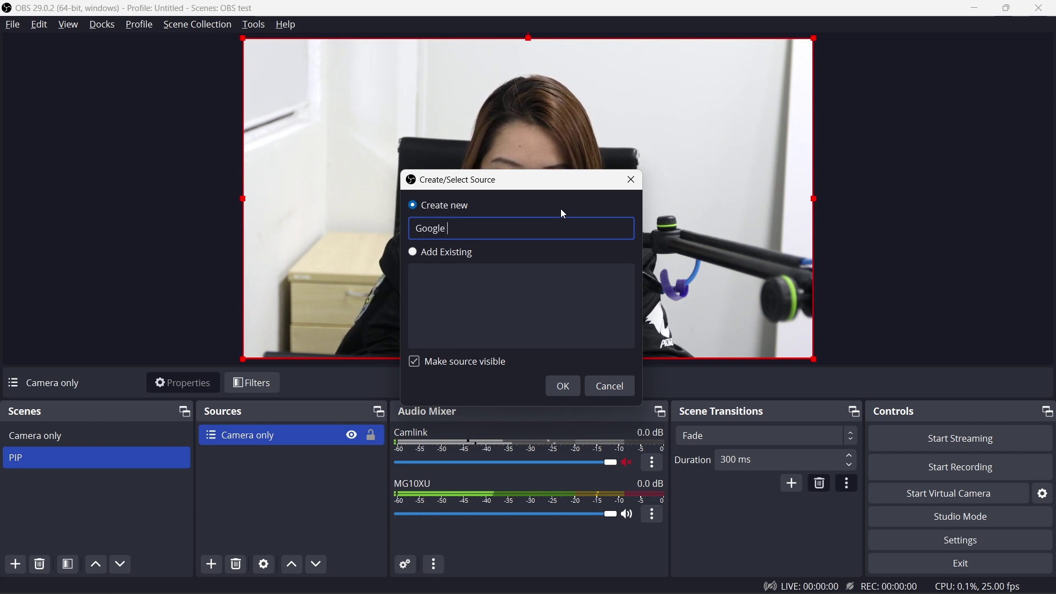
pyautogui.write('slides')
pyautogui.press('Return')
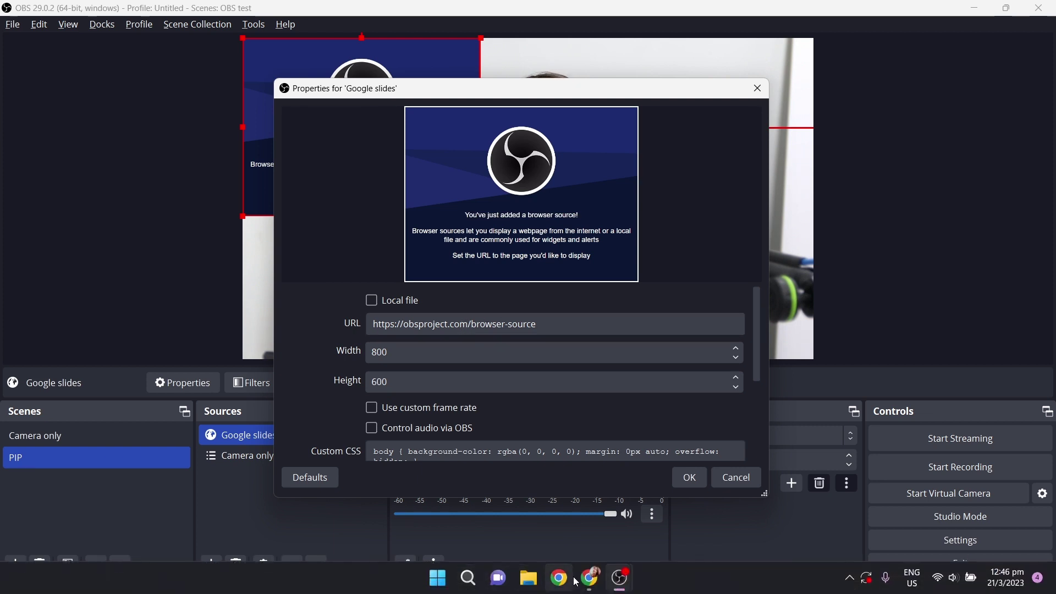
pyautogui.click(589, 579)
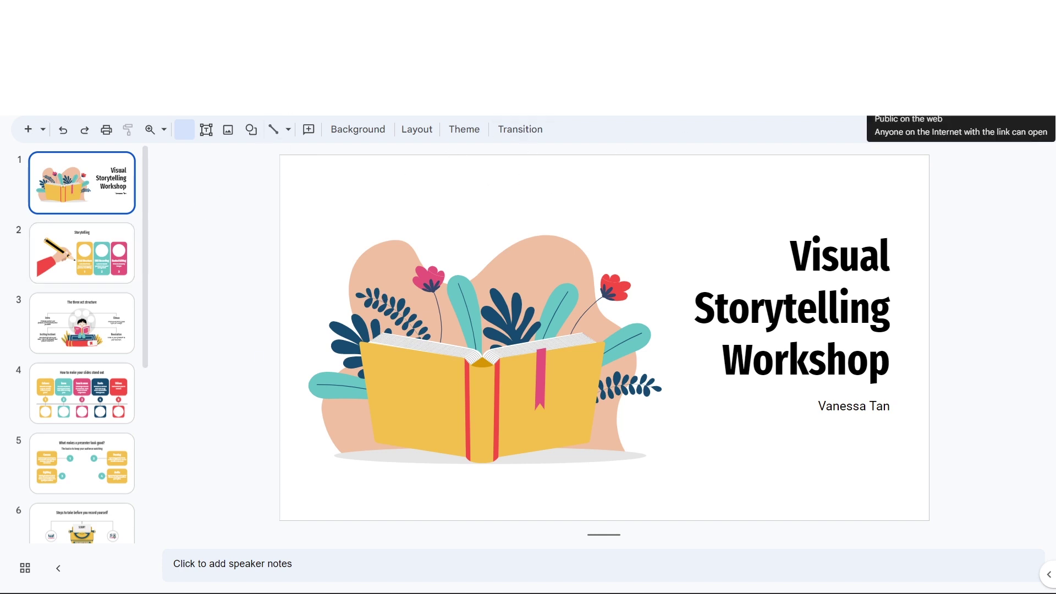
# Keep link sharing as Anyone with the link / Editor and copy the deck's share link.
pyautogui.click(1007, 99)
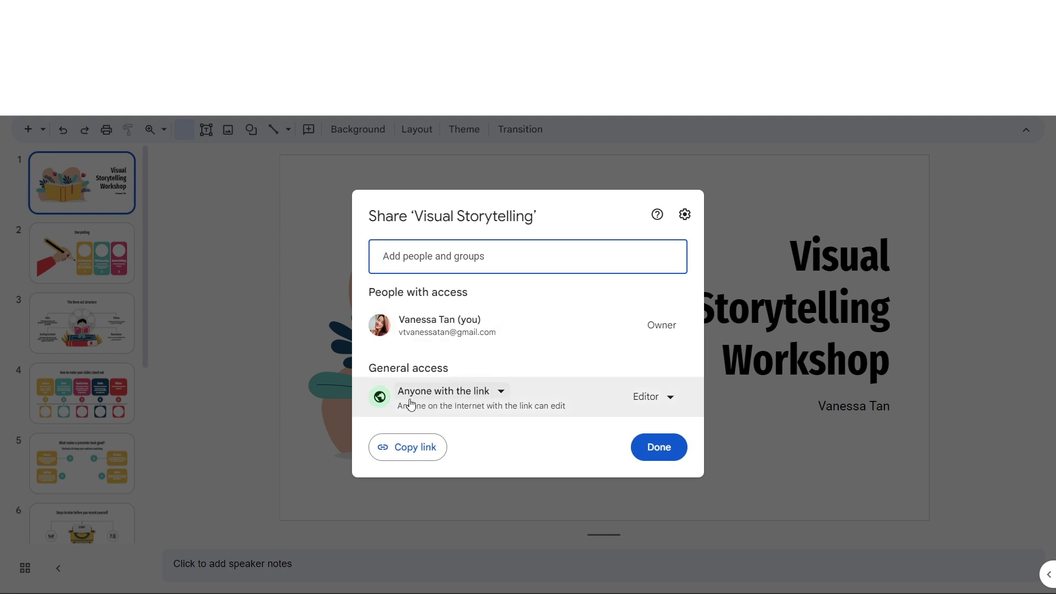
pyautogui.click(670, 398)
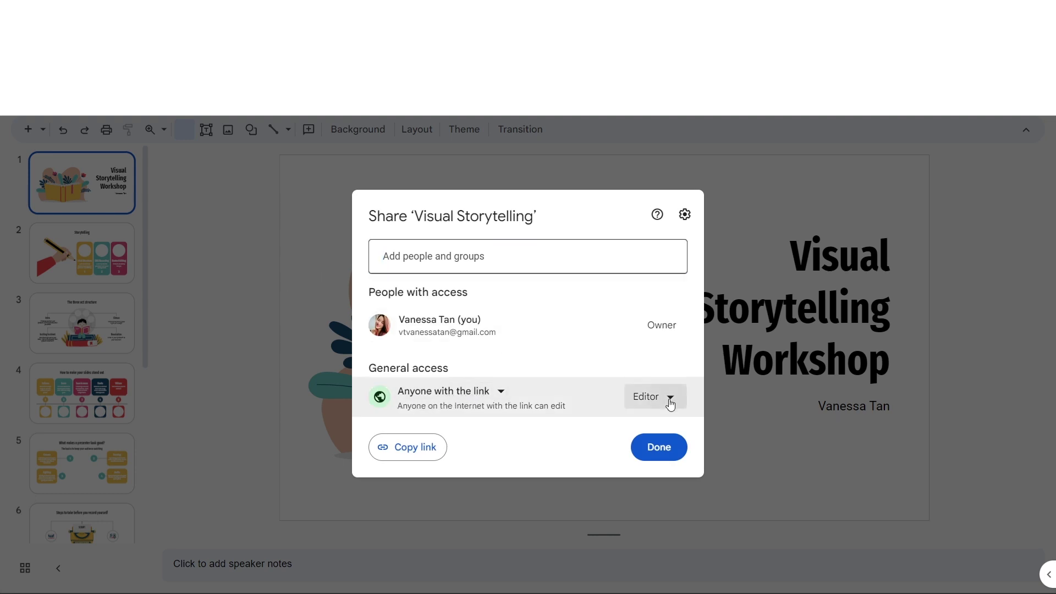
pyautogui.click(586, 396)
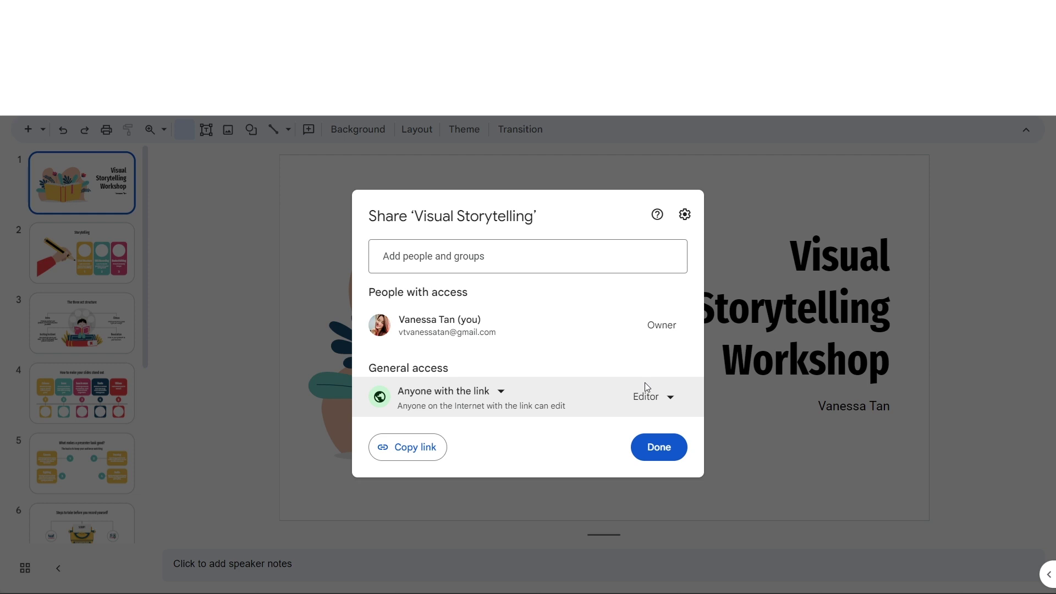
pyautogui.click(396, 455)
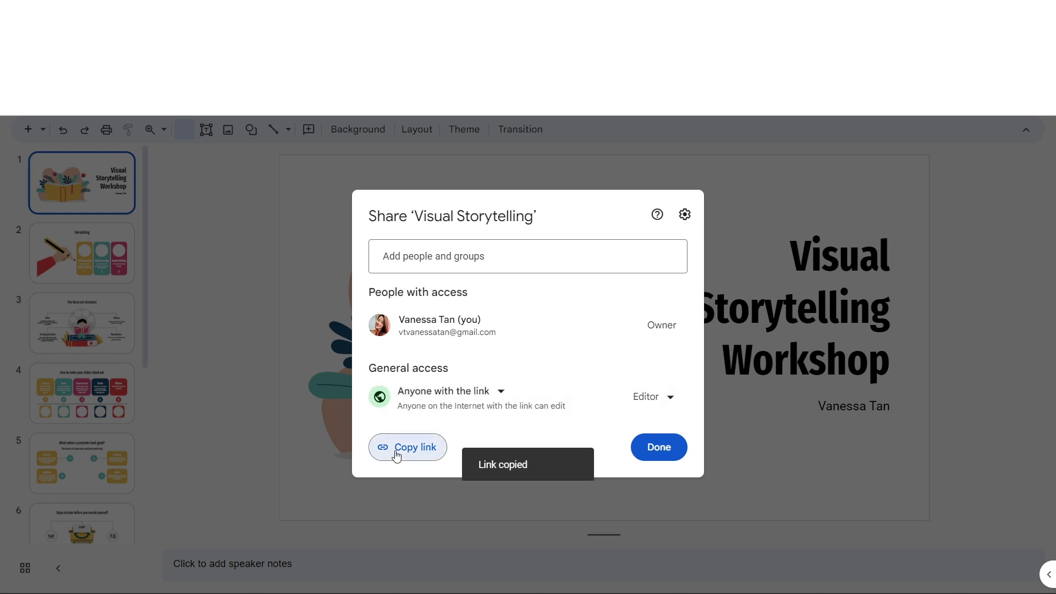
pyautogui.click(669, 456)
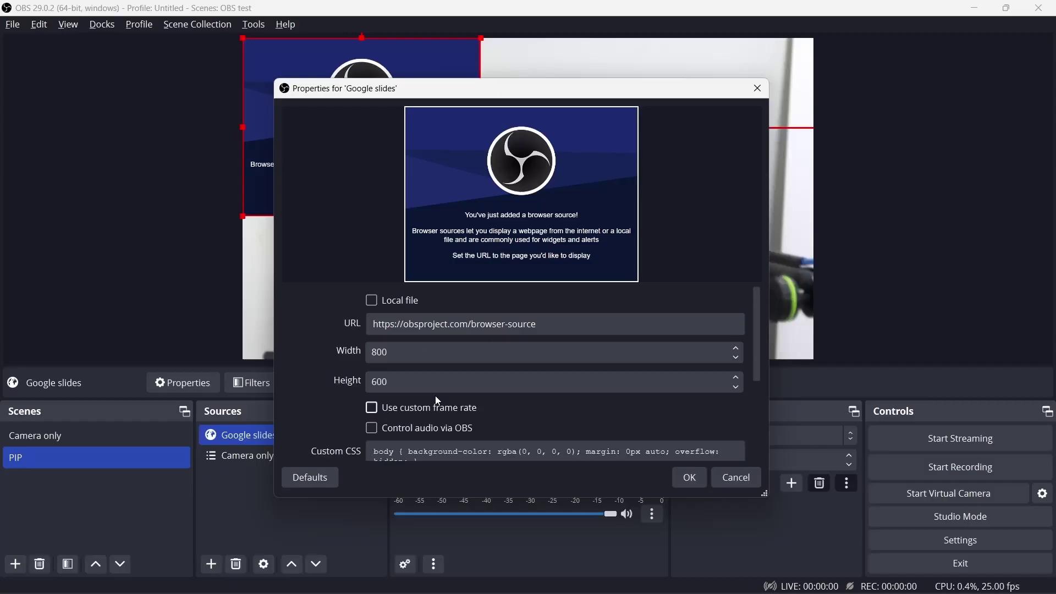
# Point the Google slides browser source at the pasted presentation link at 1920×1080.
pyautogui.tripleClick(440, 323)
pyautogui.hotkey('ctrl', 'v')
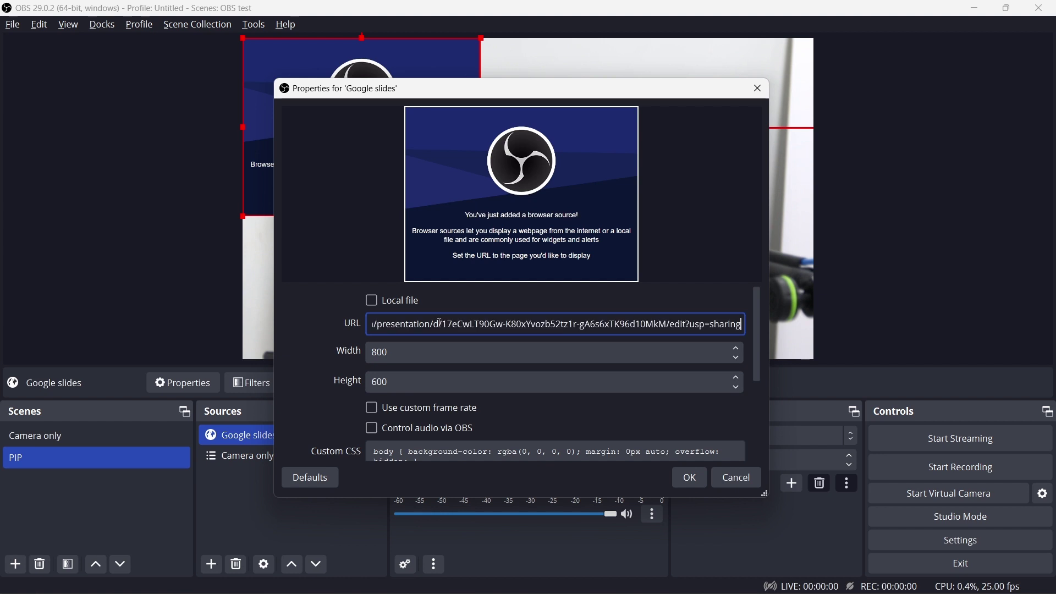
pyautogui.click(393, 358)
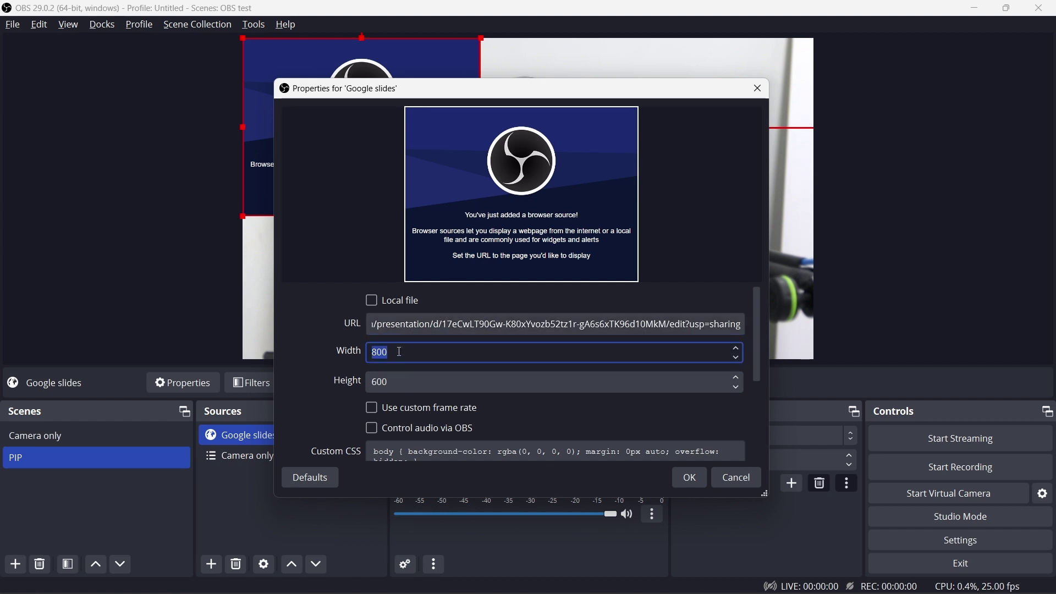
pyautogui.write('1920')
pyautogui.press('Tab')
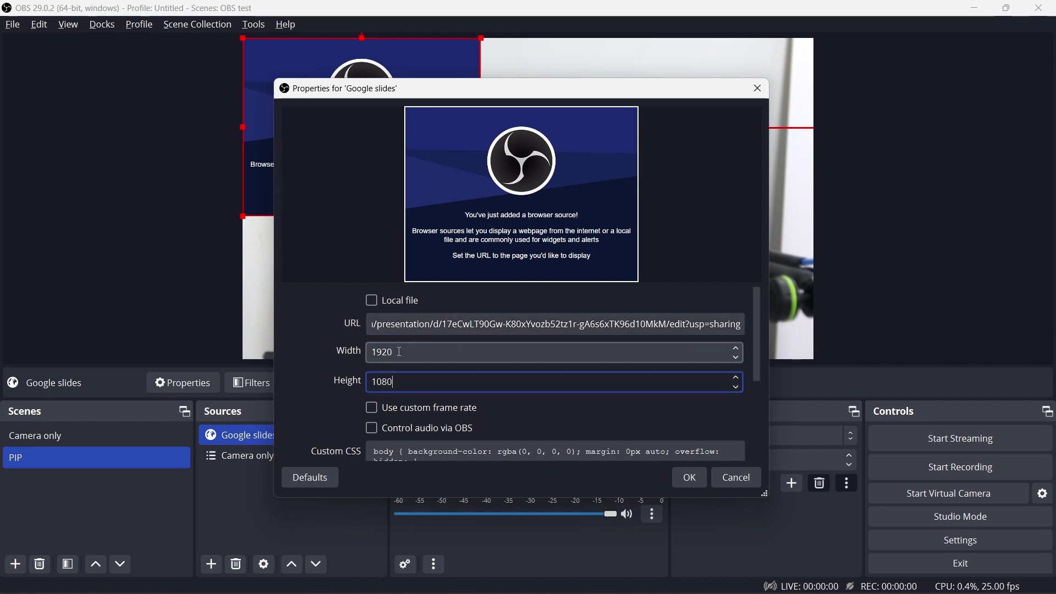
pyautogui.click(694, 477)
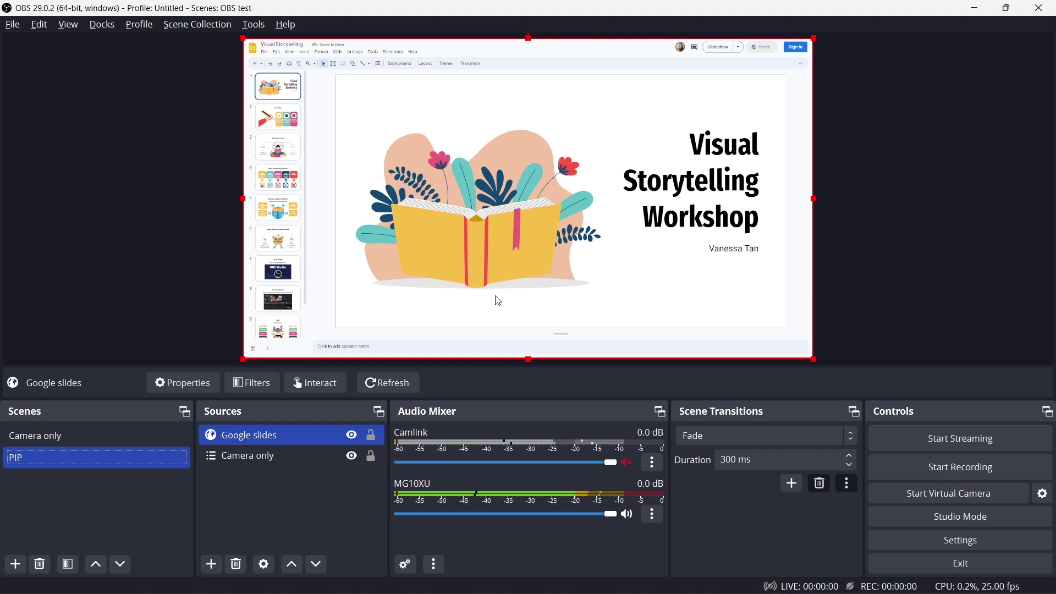
# Move the Camera only source above Google slides in the PIP source order.
pyautogui.click(292, 489)
pyautogui.click(272, 440)
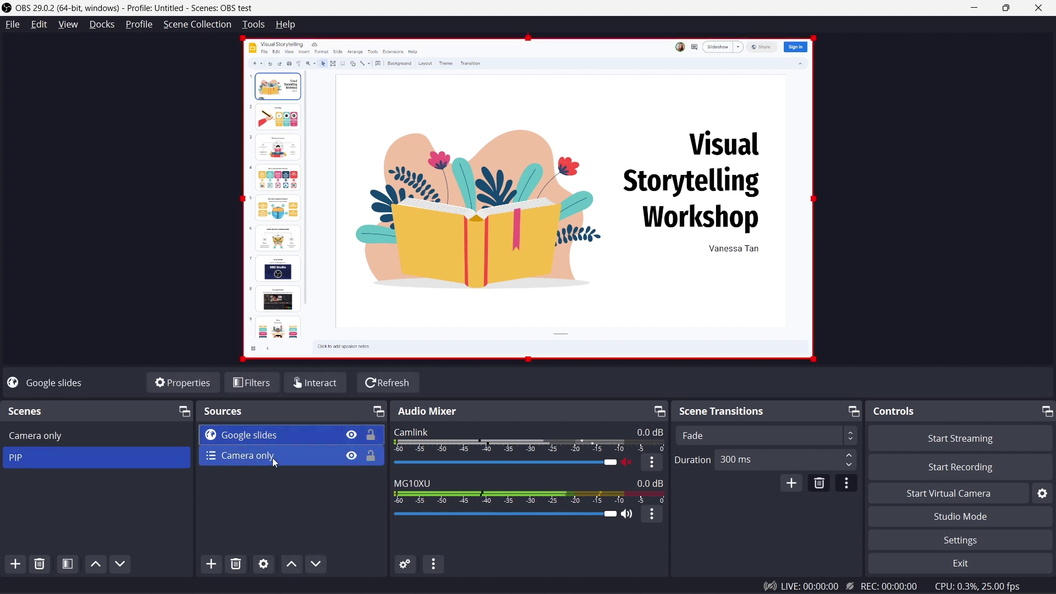
pyautogui.click(274, 457)
pyautogui.moveTo(280, 458); pyautogui.dragTo(275, 428)
# Shrink the camera in the preview into a small bottom-right corner overlay.
pyautogui.click(266, 66)
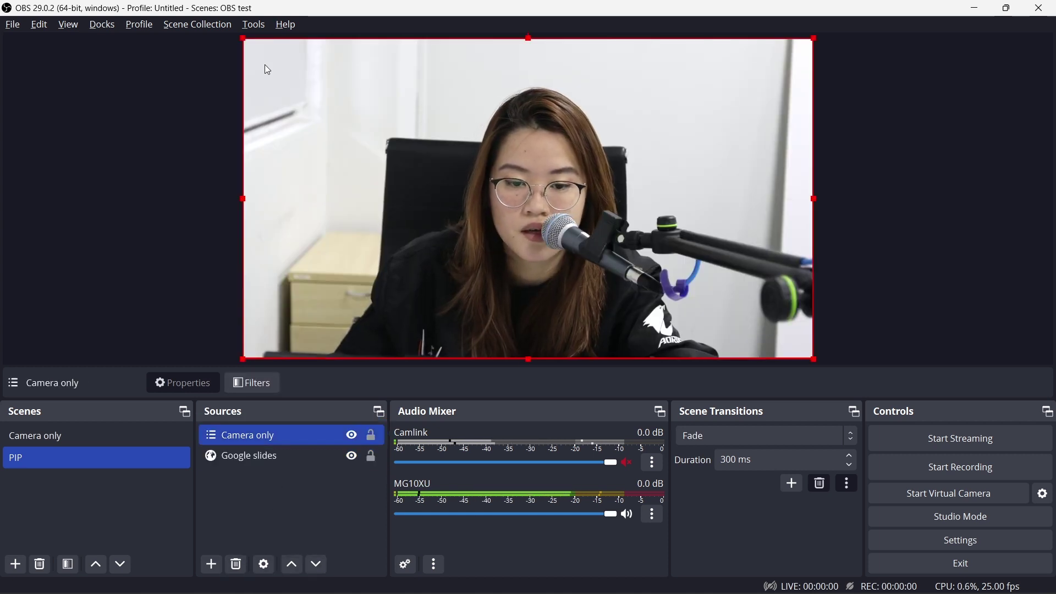
pyautogui.moveTo(244, 39); pyautogui.dragTo(896, 276)
pyautogui.click(938, 269)
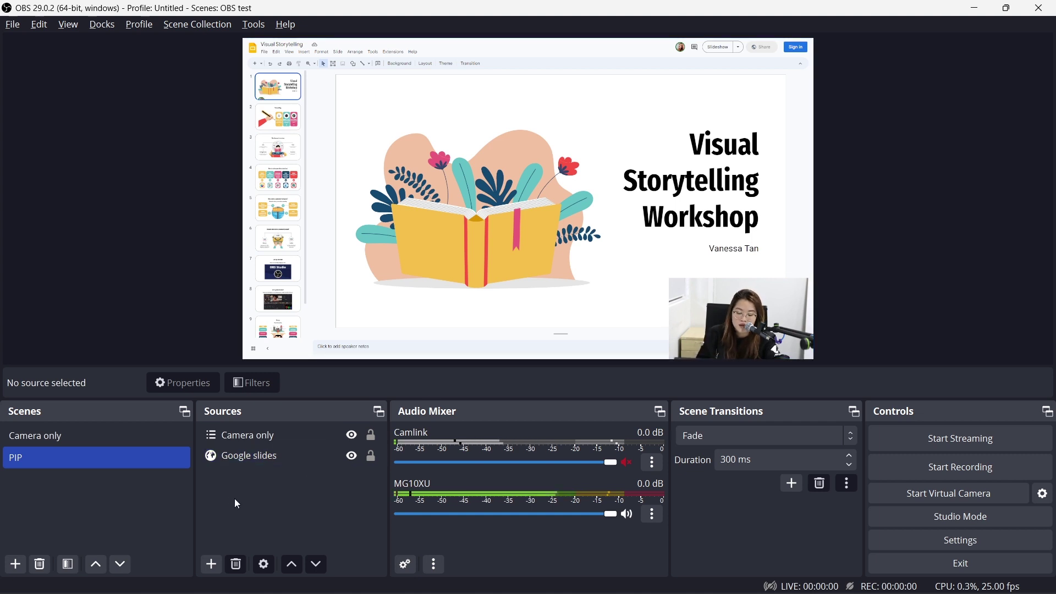
# Interact with the Google slides source, start the slideshow and flip through a few slides.
pyautogui.click(245, 459)
pyautogui.click(244, 459)
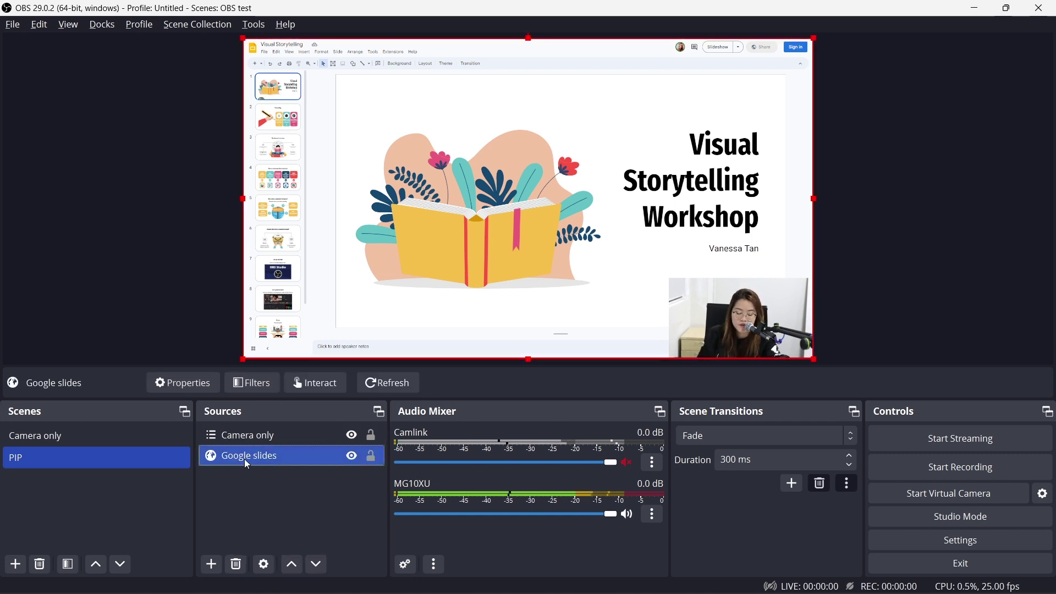
pyautogui.rightClick(245, 459)
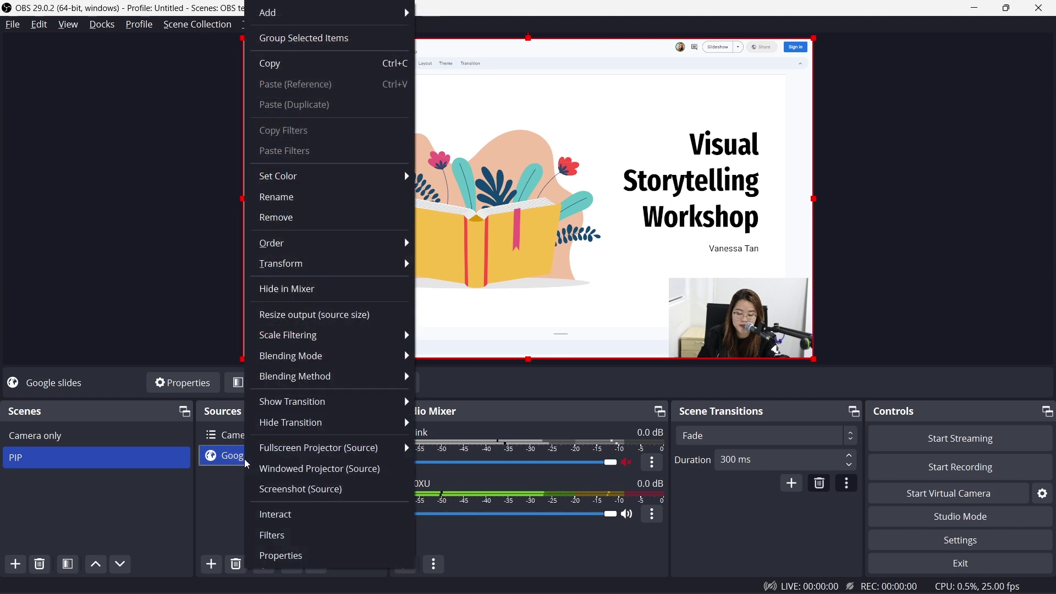
pyautogui.click(306, 527)
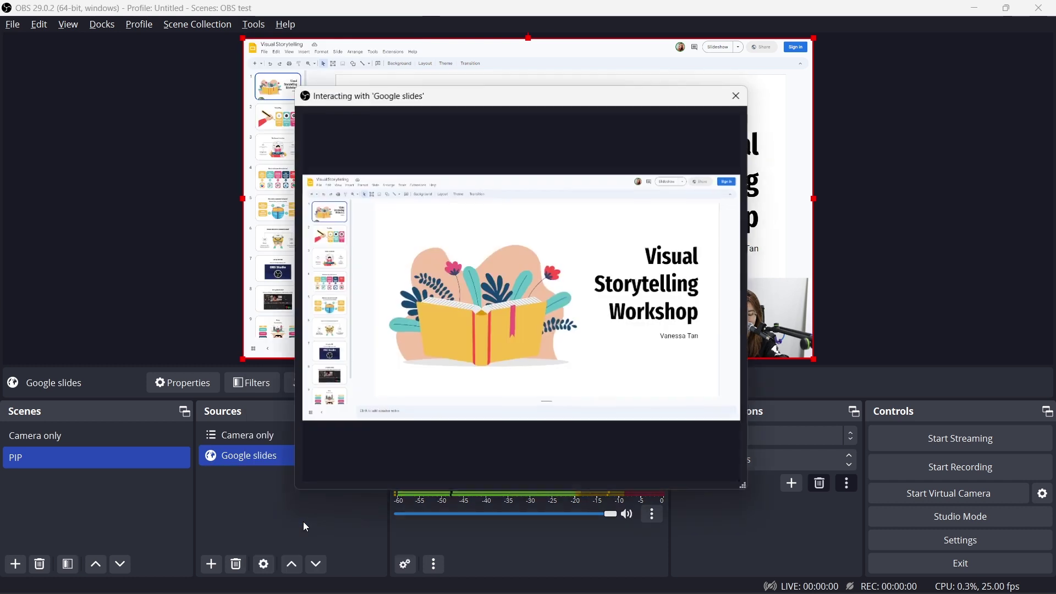
pyautogui.click(672, 182)
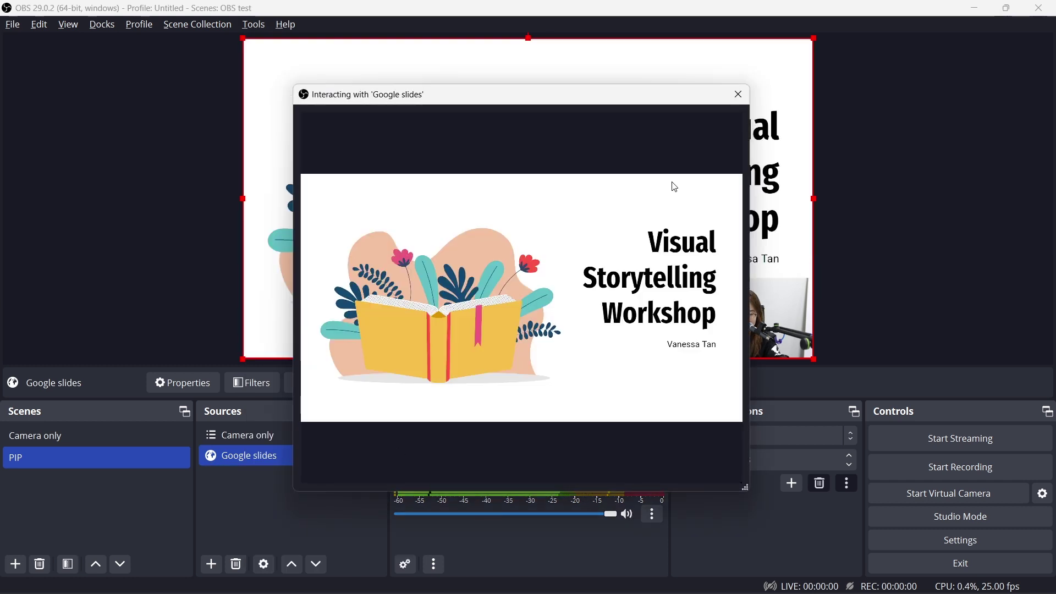
pyautogui.moveTo(461, 102); pyautogui.dragTo(513, 133)
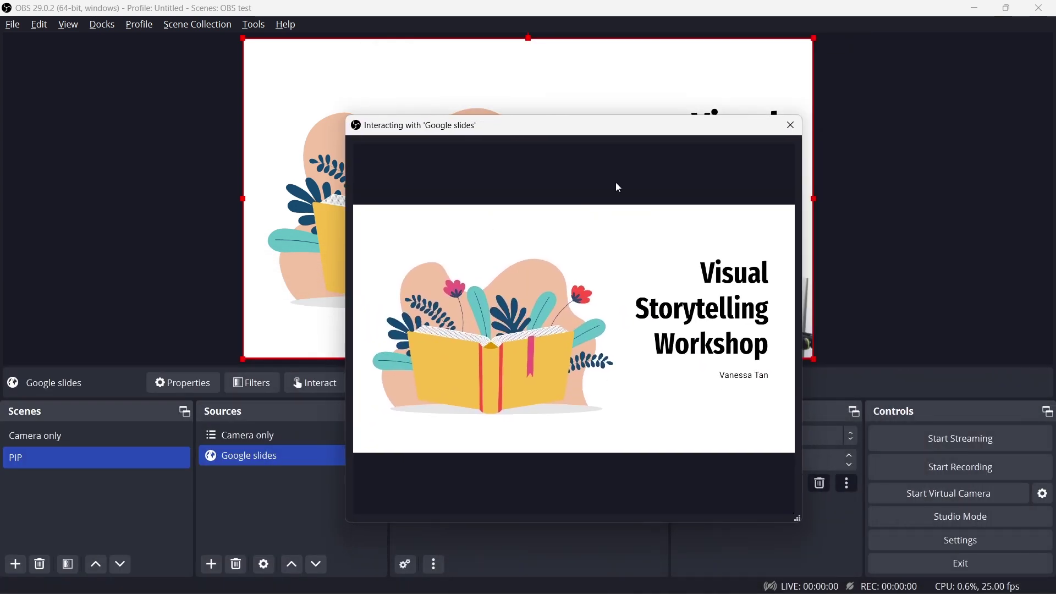
pyautogui.click(548, 227)
pyautogui.click(548, 227)
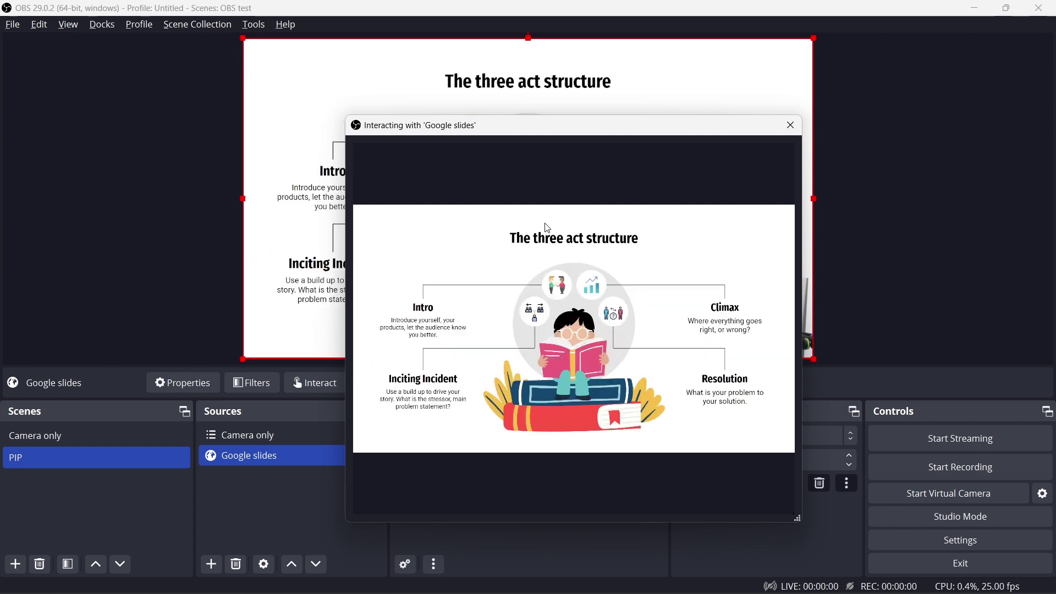
pyautogui.click(548, 228)
pyautogui.click(547, 228)
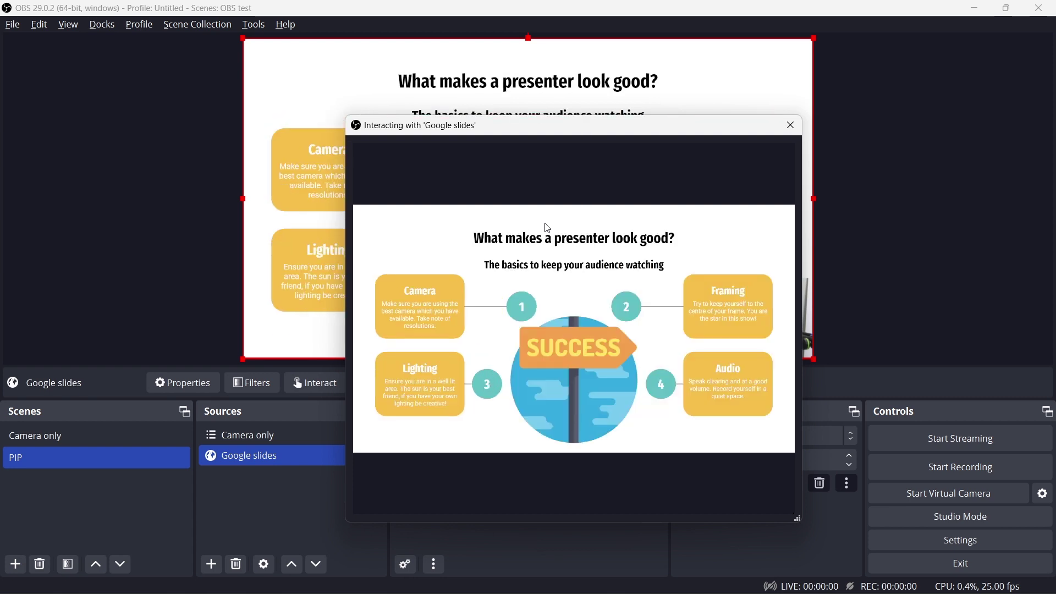
pyautogui.press('Left')
pyautogui.press('Left')
pyautogui.press('Left')
pyautogui.press('Left')
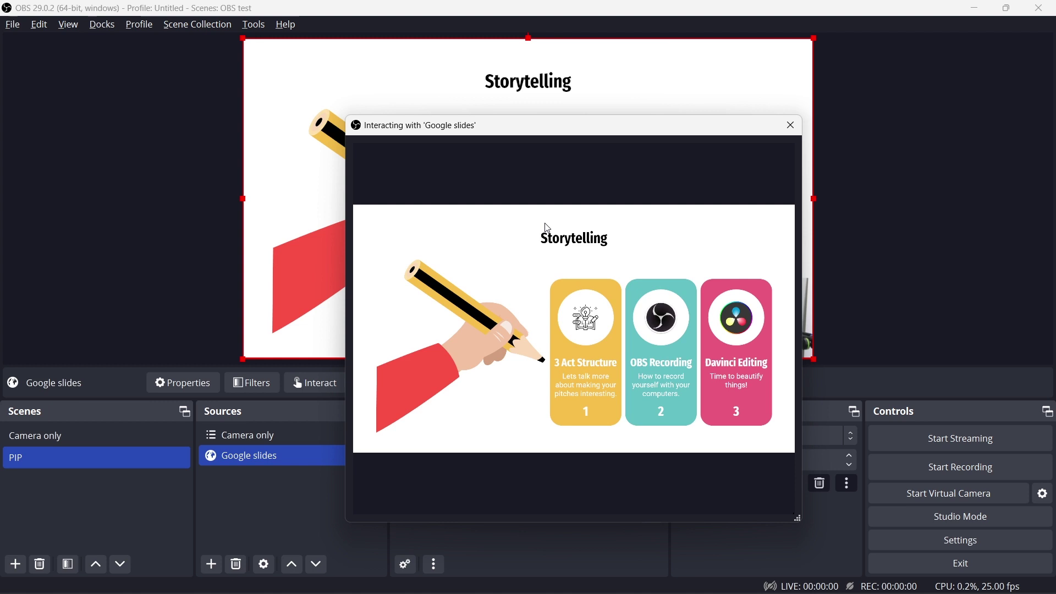
# Reposition the interaction window, return to the title slide, then close it.
pyautogui.moveTo(540, 136); pyautogui.dragTo(227, 82)
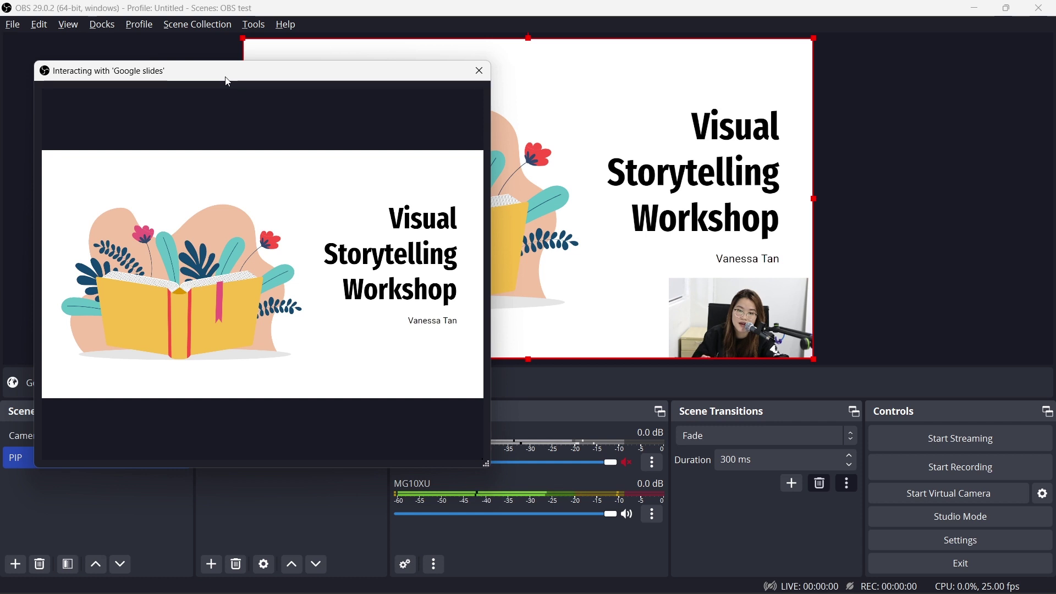
pyautogui.moveTo(228, 82); pyautogui.dragTo(225, 63)
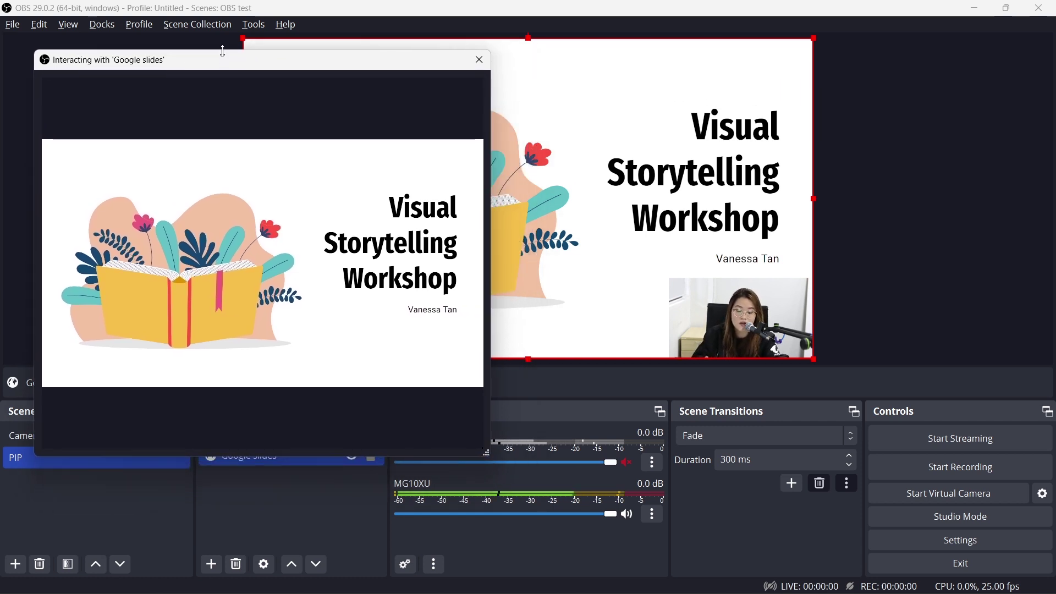
pyautogui.press('Right')
pyautogui.press('Right')
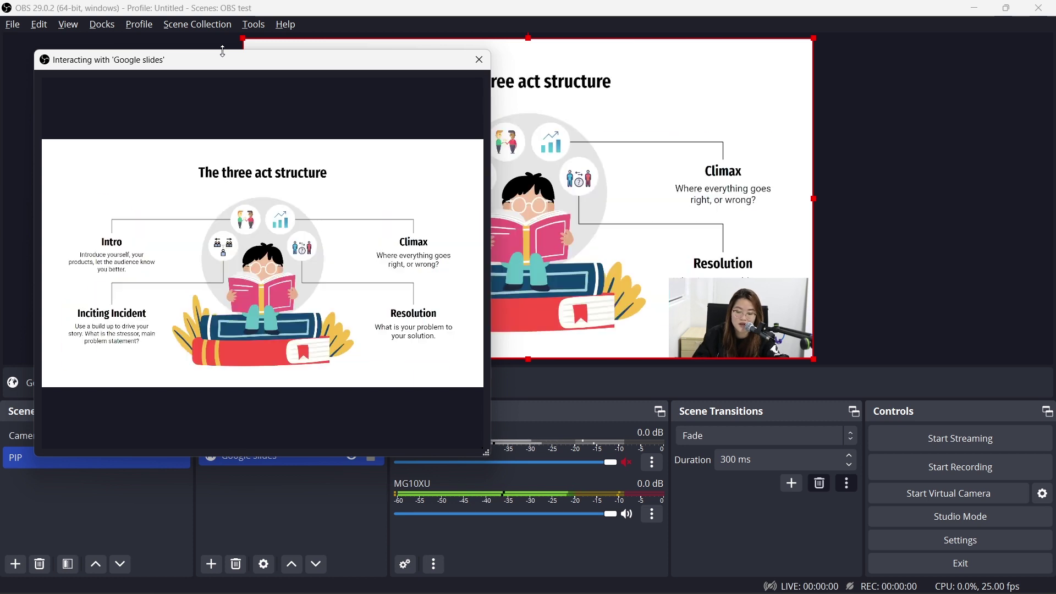
pyautogui.press('Left')
pyautogui.press('Left')
pyautogui.press('Left')
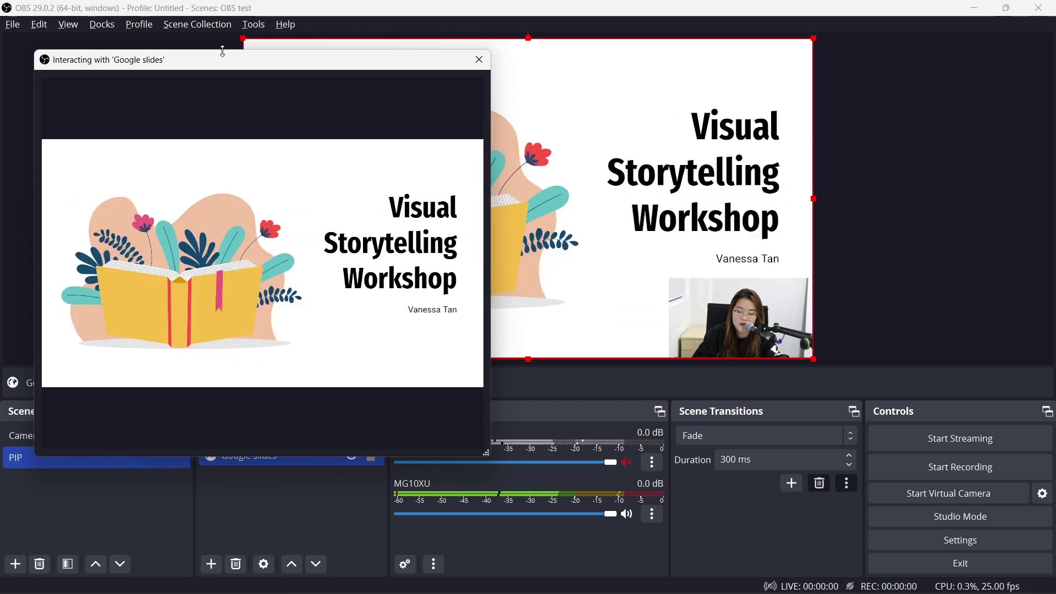
pyautogui.click(479, 60)
pyautogui.click(291, 516)
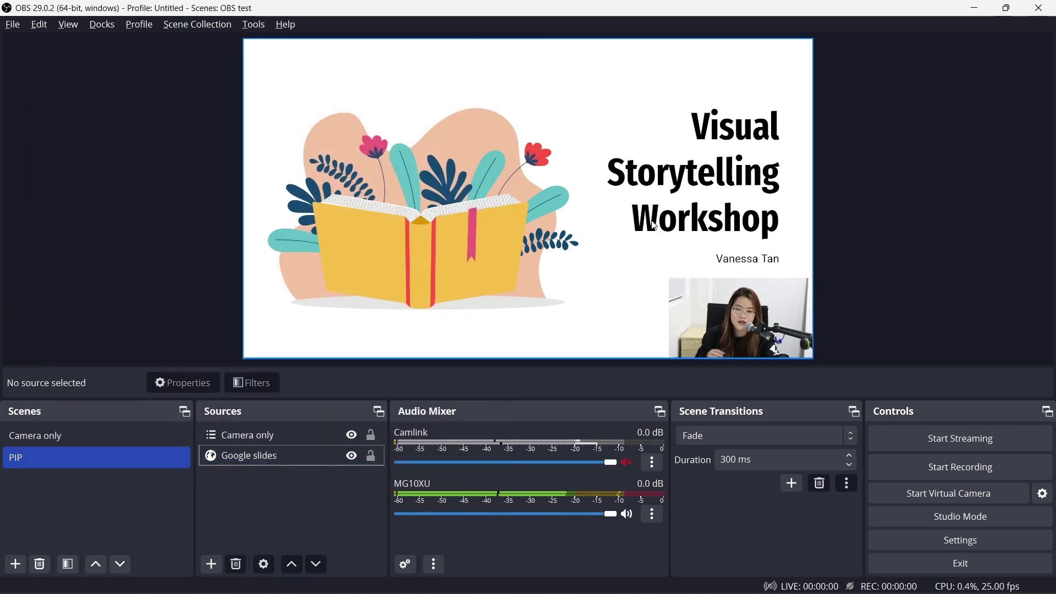
# Create a new scene named Slides.
pyautogui.click(16, 565)
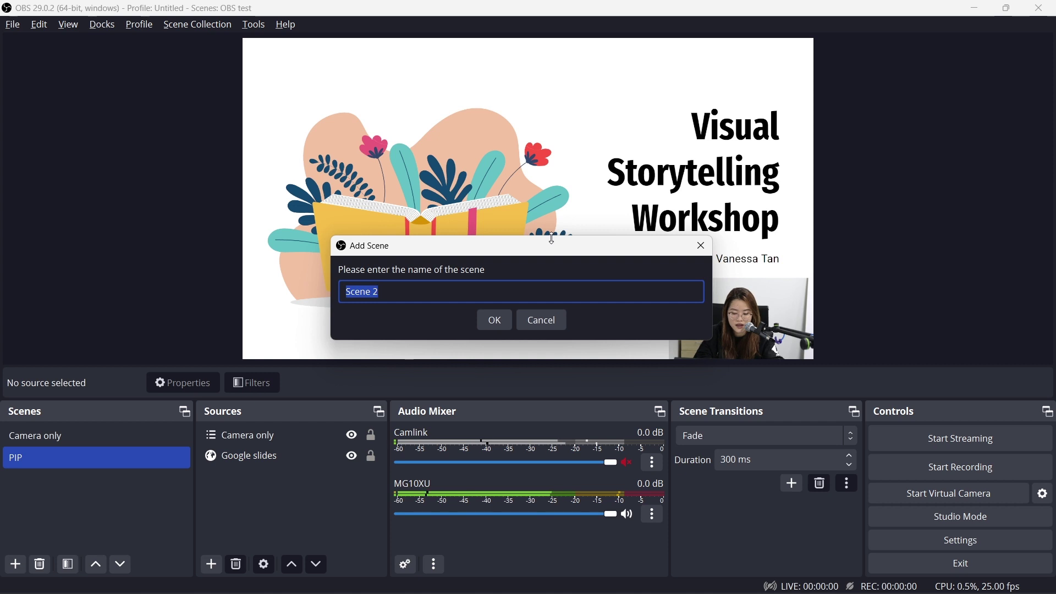
pyautogui.write('Slides')
pyautogui.press('Return')
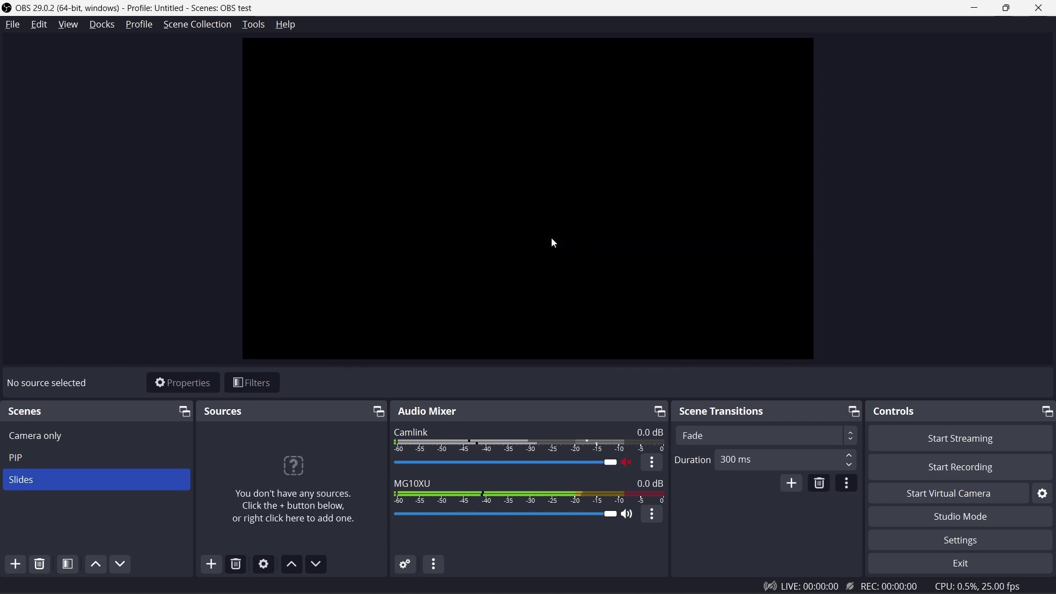
# Add the existing Google slides browser source to the Slides scene.
pyautogui.click(206, 565)
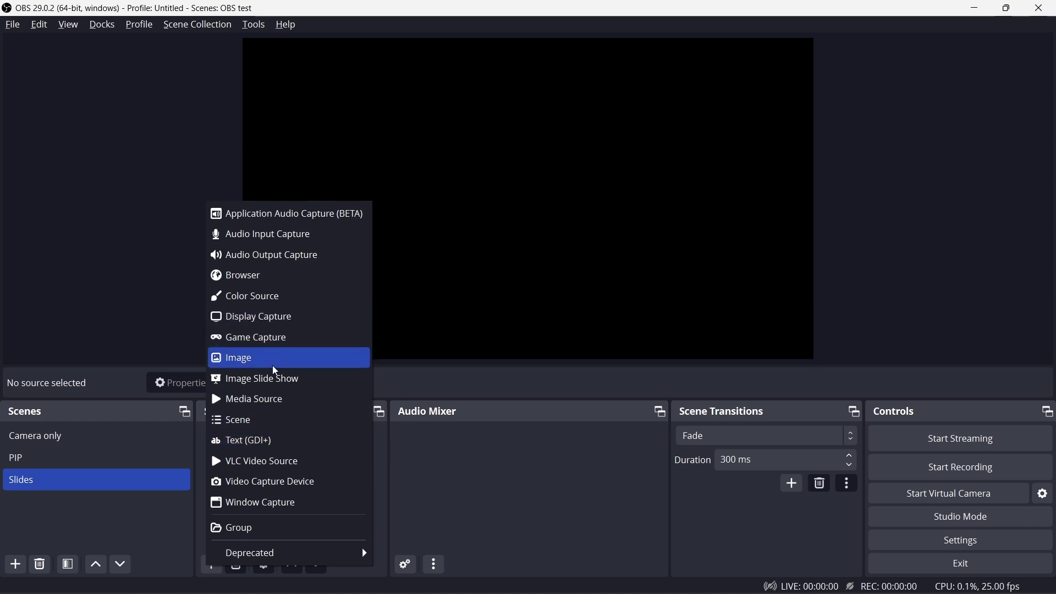
pyautogui.click(282, 275)
pyautogui.click(421, 252)
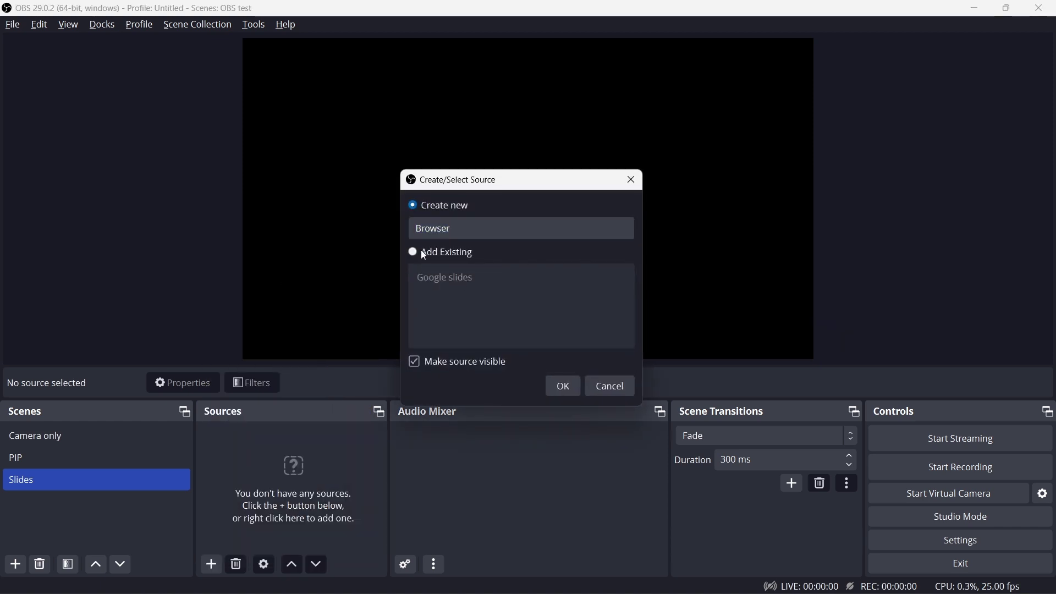
pyautogui.click(447, 277)
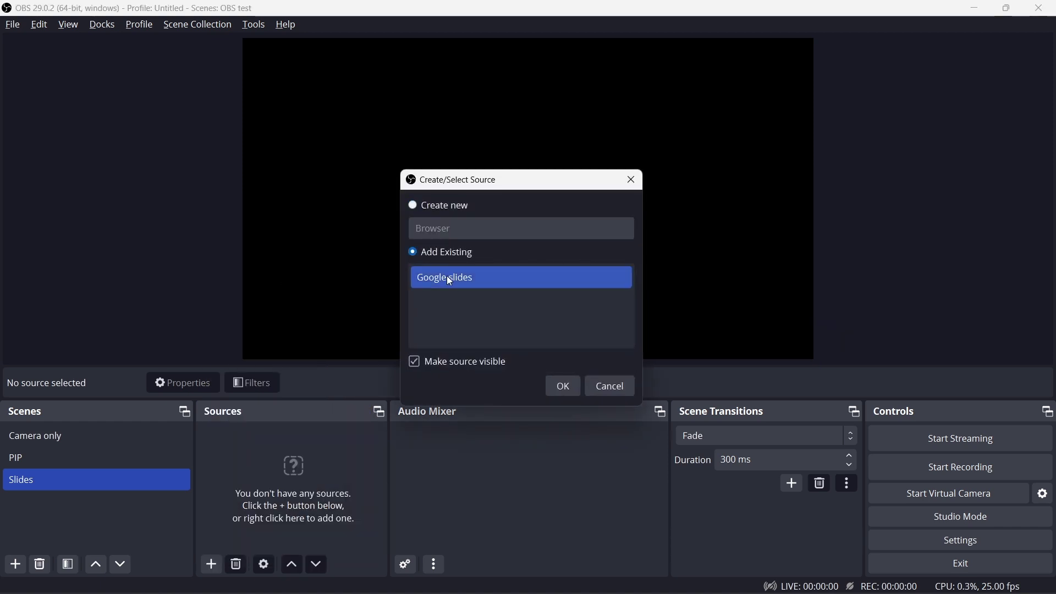
pyautogui.click(563, 386)
pyautogui.click(263, 487)
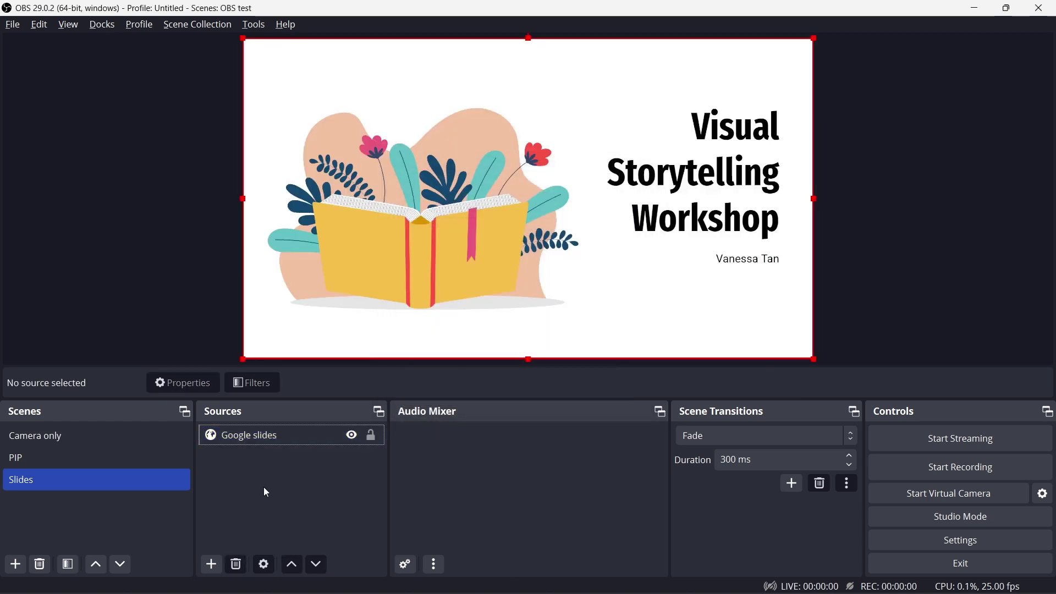
pyautogui.click(381, 292)
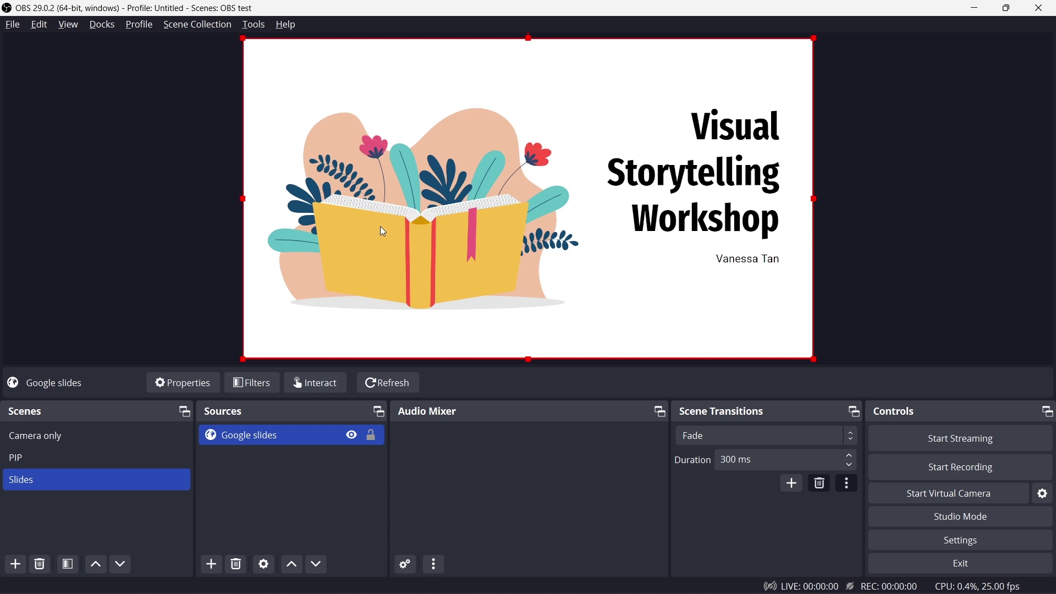
# Advance the presentation through Interact to 'How to make your slides stand out', then close.
pyautogui.click(322, 385)
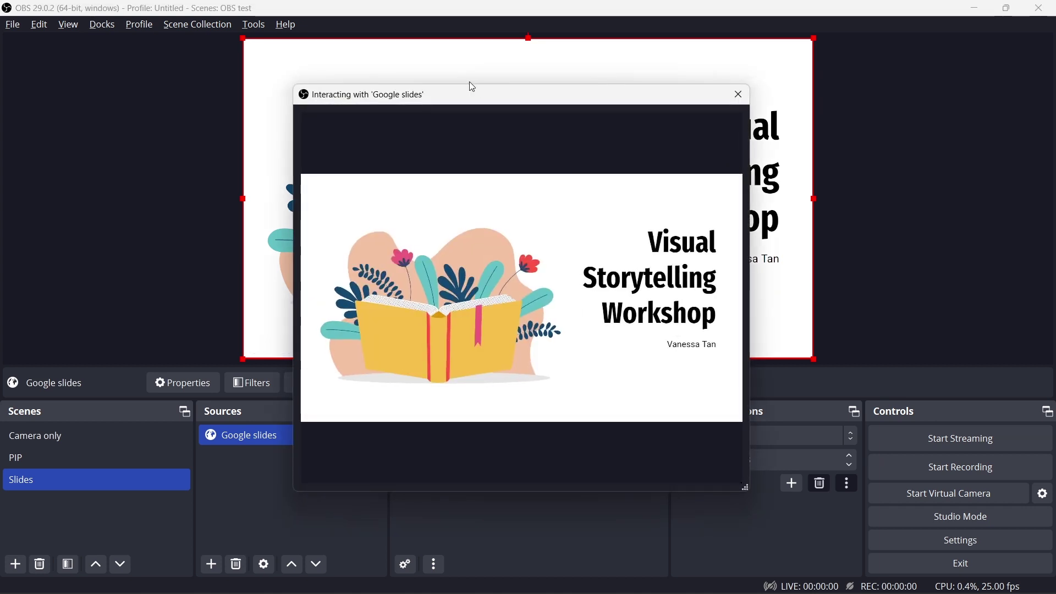
pyautogui.moveTo(471, 94); pyautogui.dragTo(175, 128)
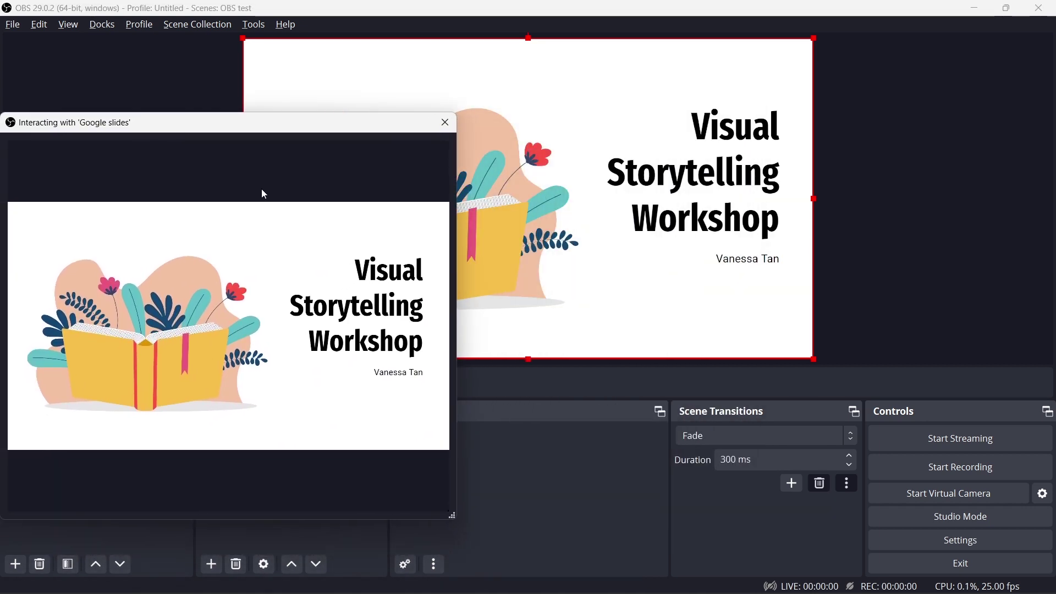
pyautogui.click(264, 193)
pyautogui.click(264, 194)
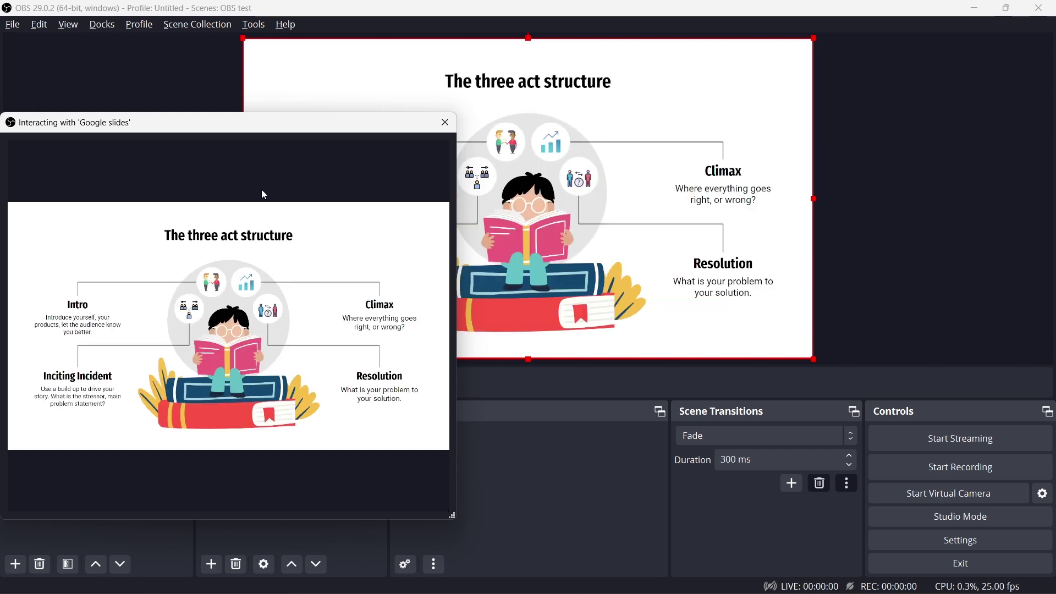
pyautogui.click(264, 194)
pyautogui.click(262, 190)
pyautogui.press('Left')
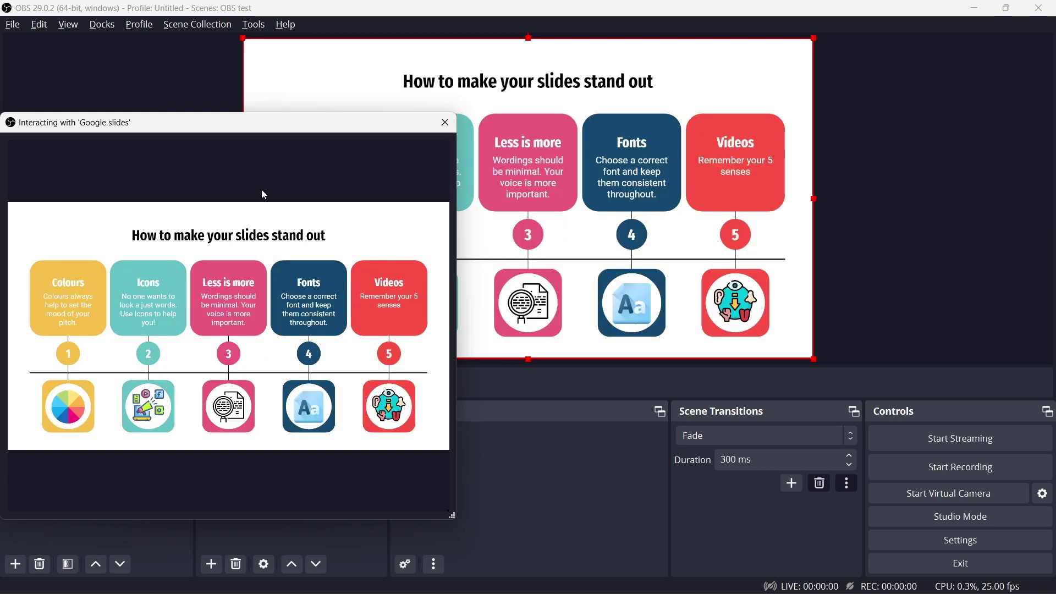
pyautogui.click(446, 123)
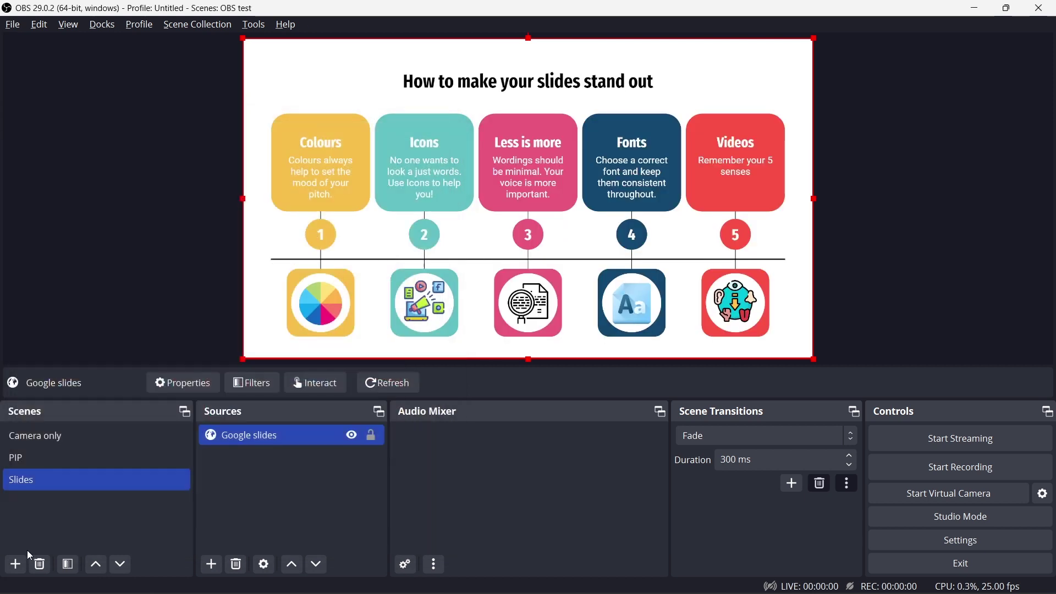
# Switch between the PIP, Slides and Camera only scenes to compare them.
pyautogui.click(55, 458)
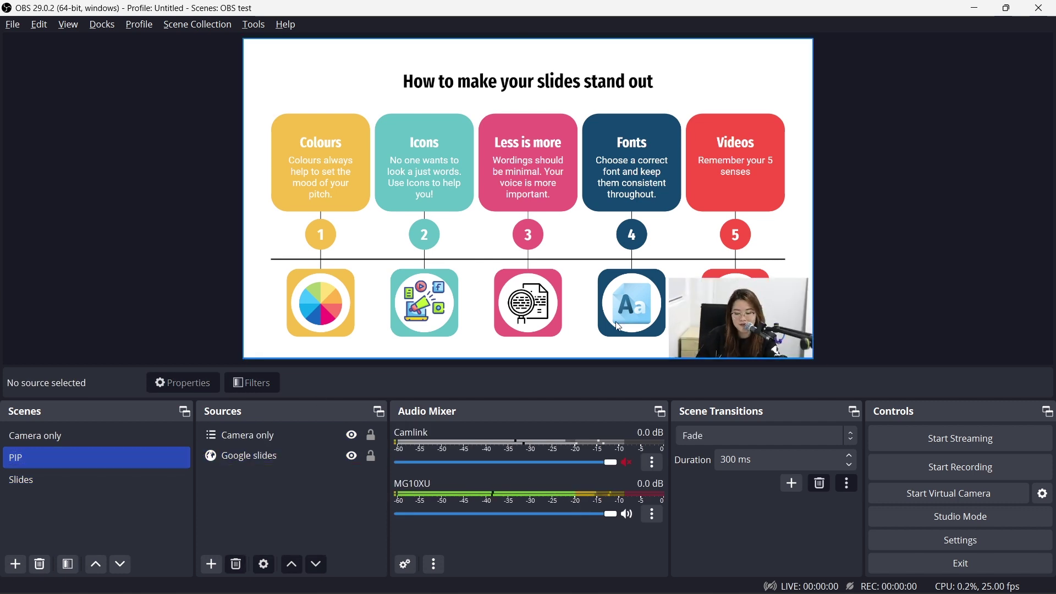
pyautogui.click(80, 480)
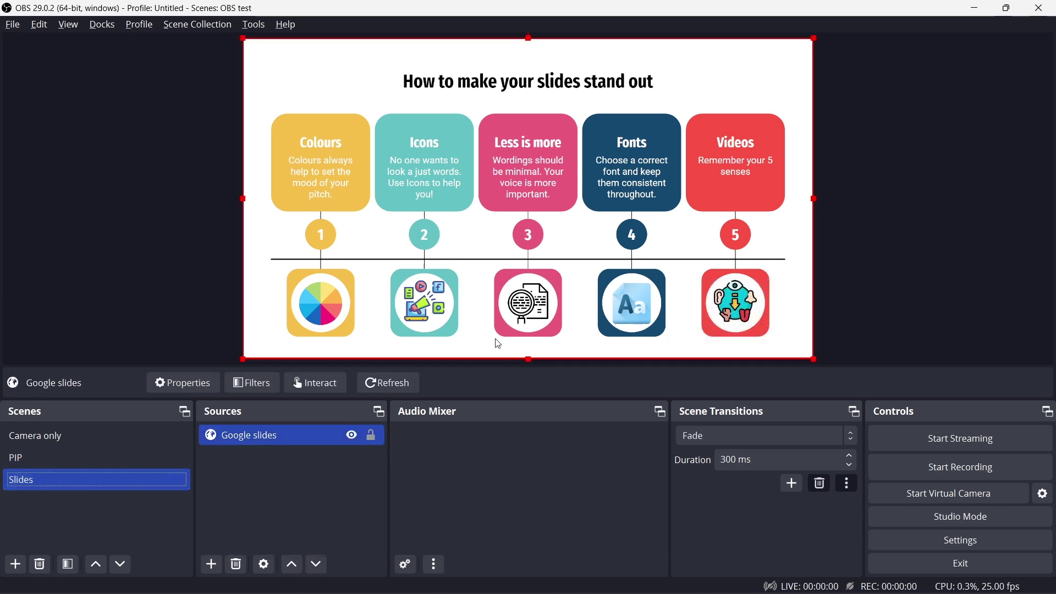
pyautogui.click(103, 456)
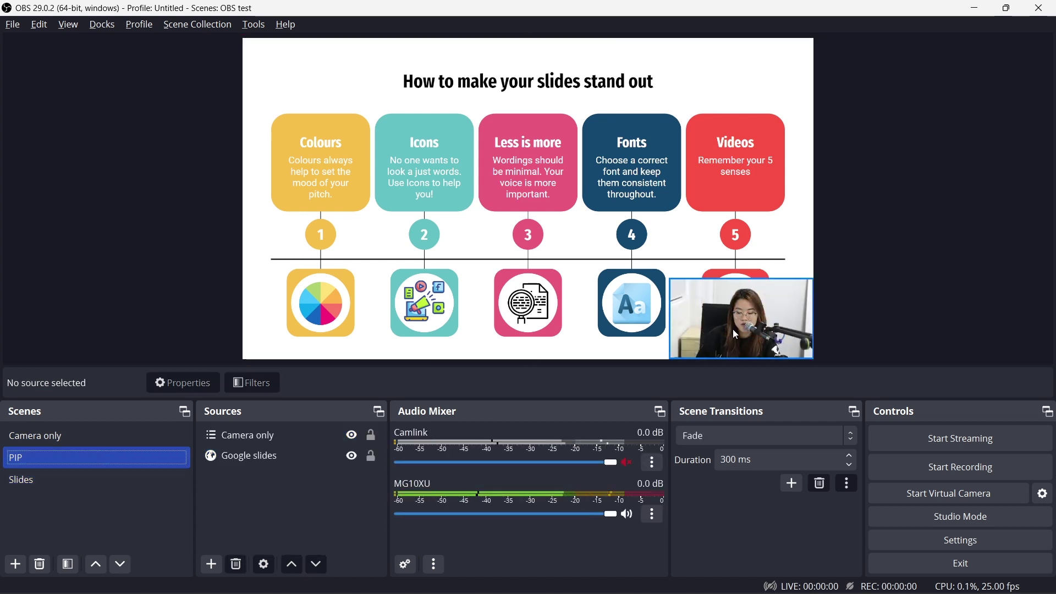
pyautogui.click(121, 433)
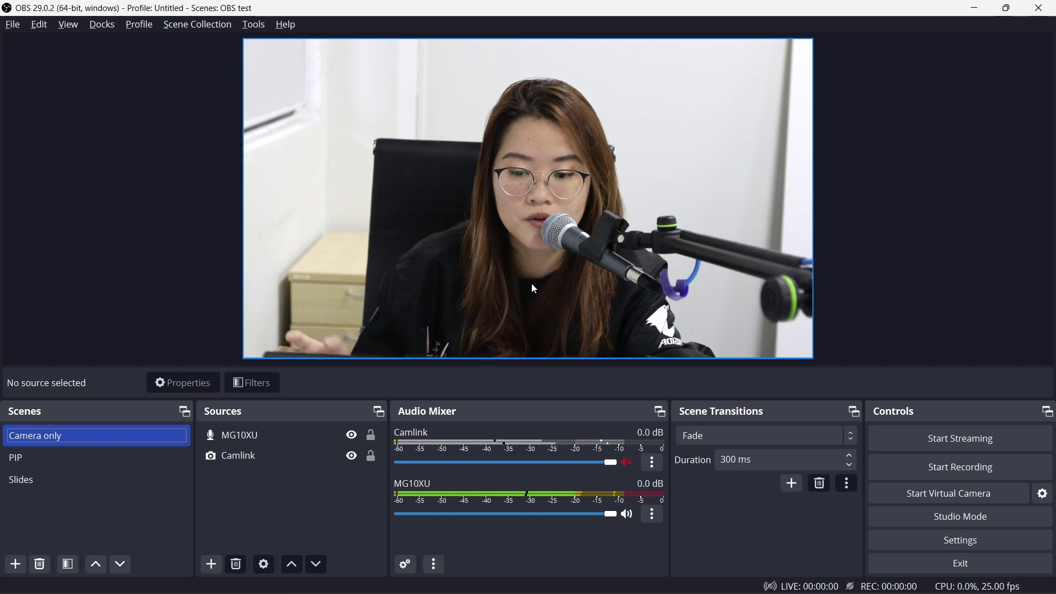
pyautogui.click(33, 459)
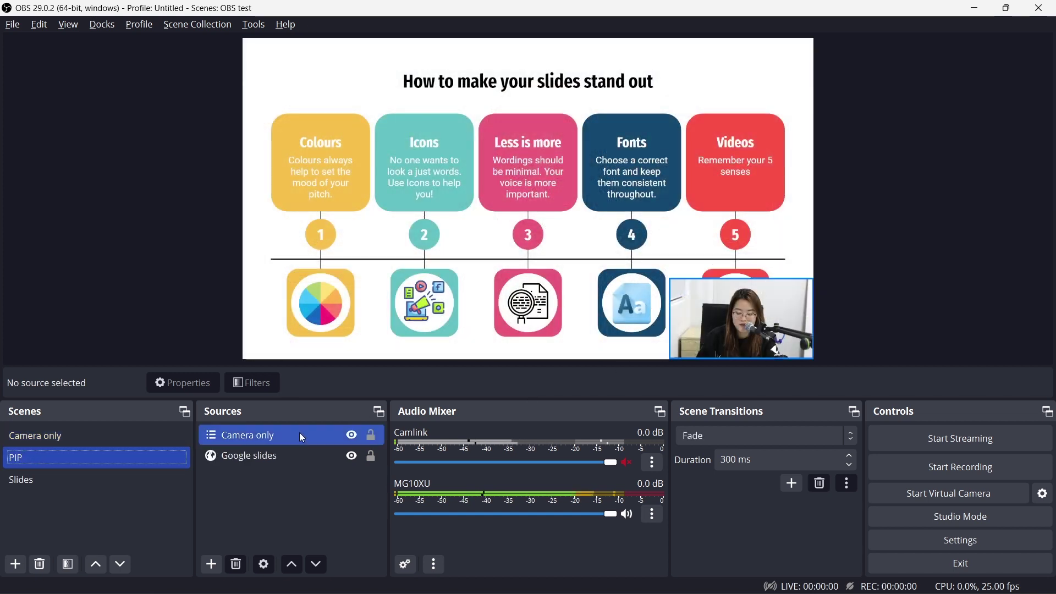
pyautogui.click(143, 480)
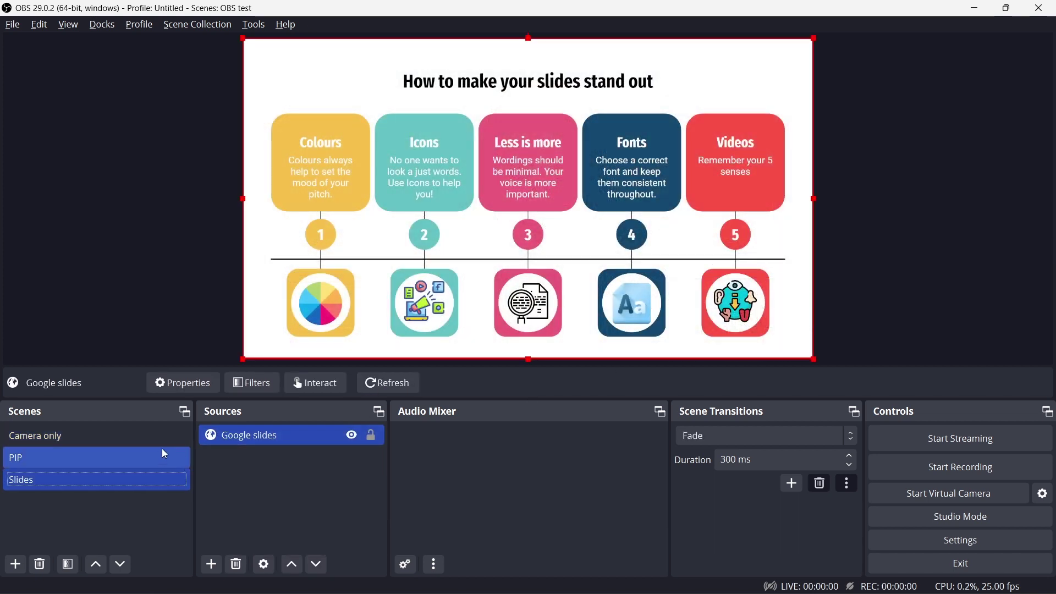
pyautogui.click(140, 456)
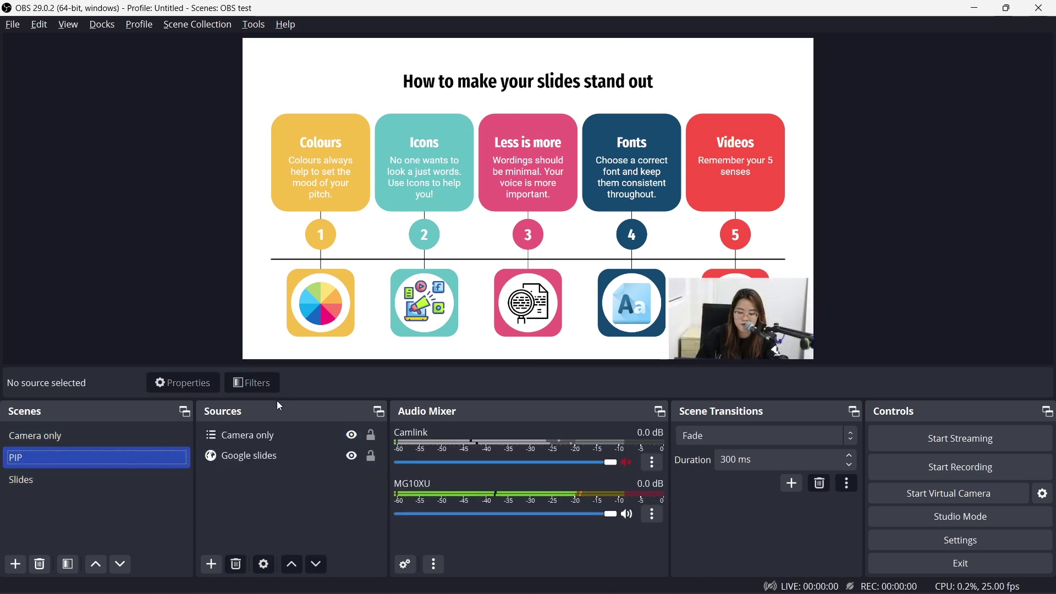
pyautogui.click(116, 480)
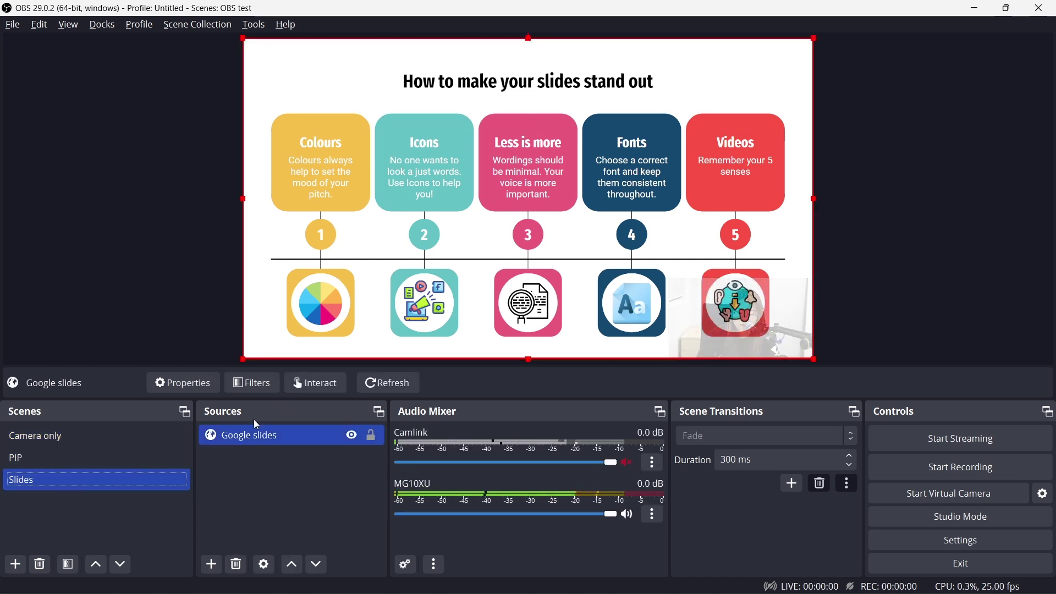
# Set the slides to the Storytelling slide, then put Camera only on air.
pyautogui.click(322, 388)
pyautogui.click(325, 396)
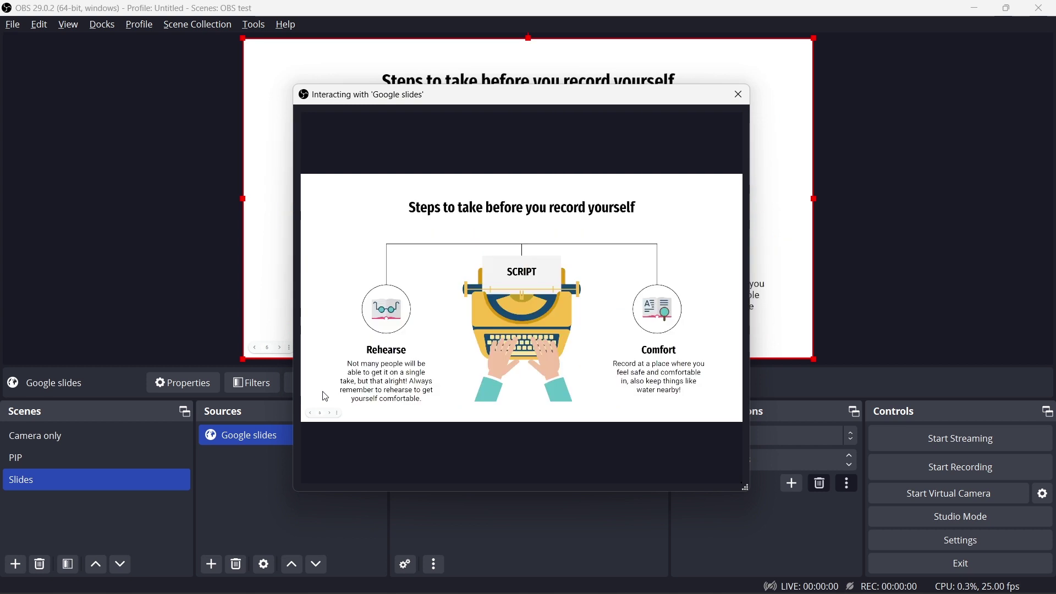
pyautogui.press('Left')
pyautogui.press('Left')
pyautogui.press('Left')
pyautogui.press('Left')
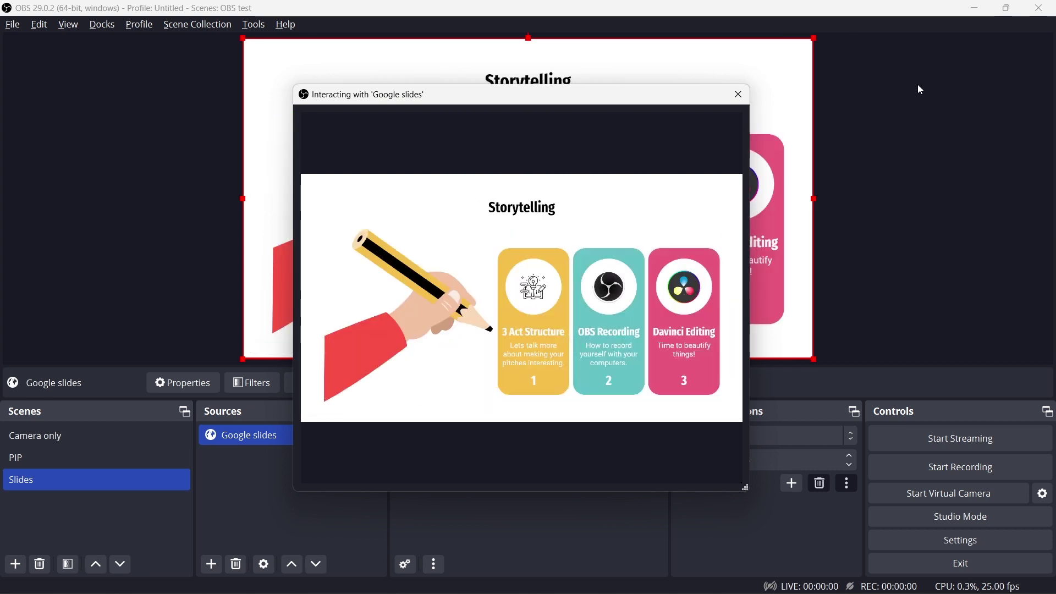
pyautogui.click(738, 93)
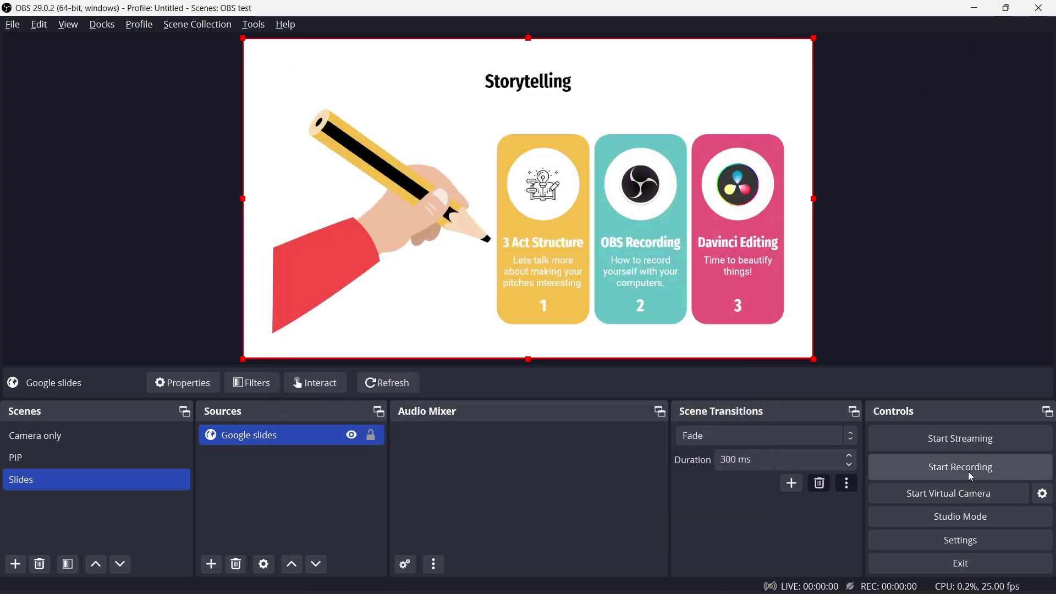
pyautogui.click(4, 430)
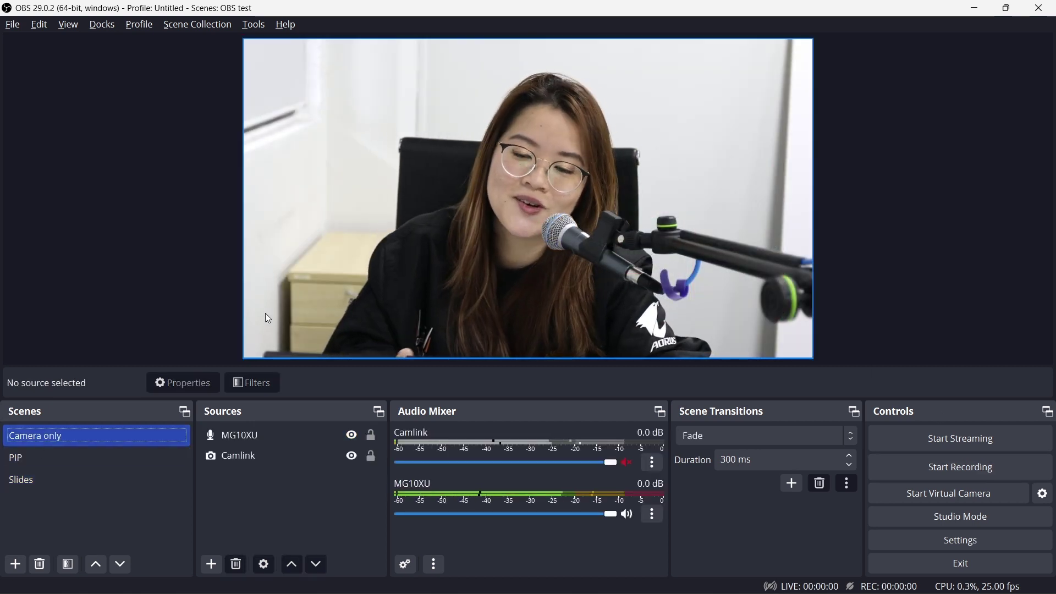